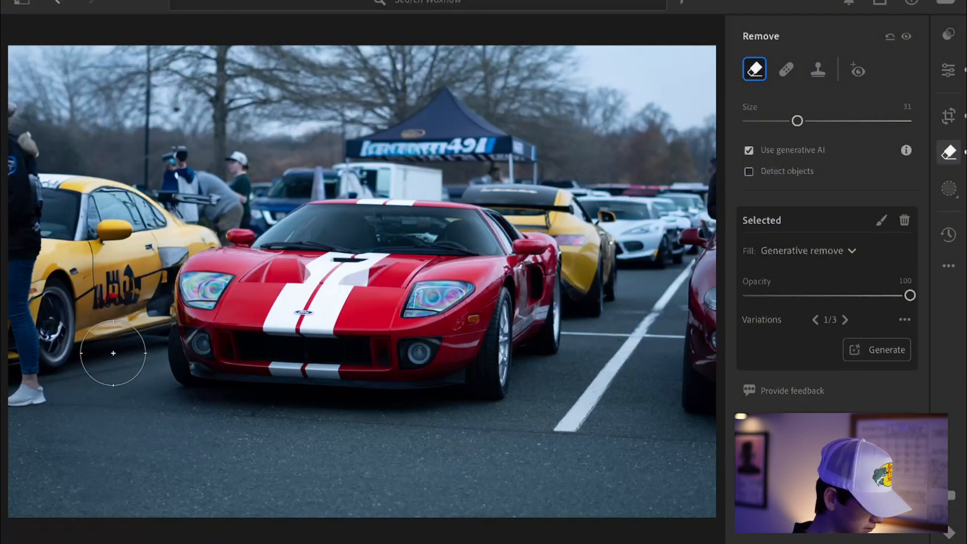
Paint over the person at the photo's left edge and remove them with generative remove
mouse_move(31, 406)
left_mouse_down()
mouse_move(10, 115)
mouse_move(17, 316)
left_mouse_up()
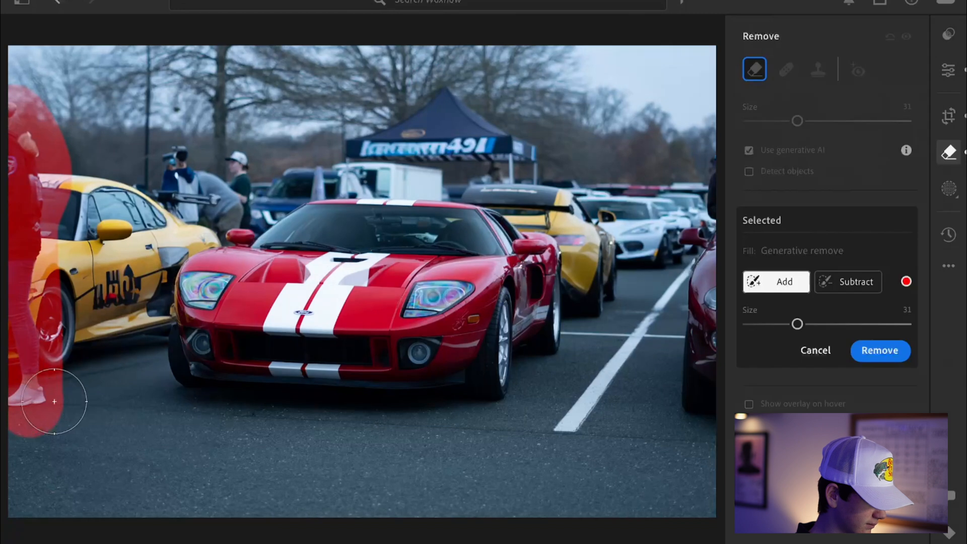
left_click(882, 350)
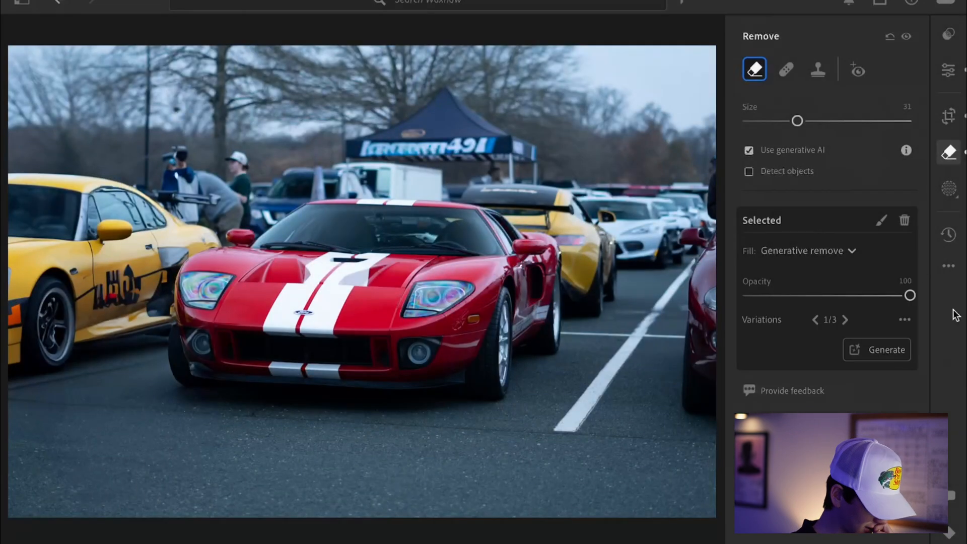
Toggle the Remove edits off and on to compare the photo with and without the removals
left_click(905, 36)
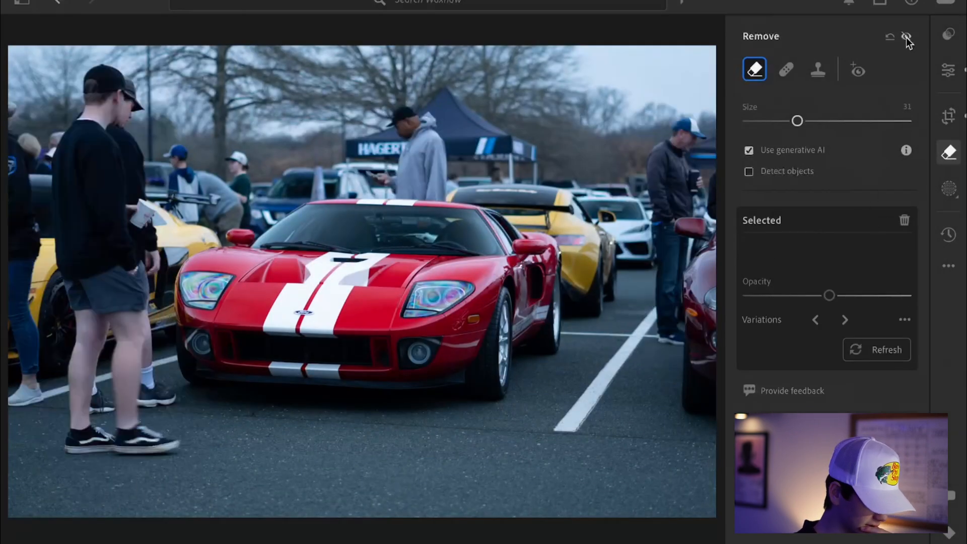
left_click(906, 37)
left_click(905, 36)
left_click(905, 36)
left_click(906, 36)
left_click(906, 36)
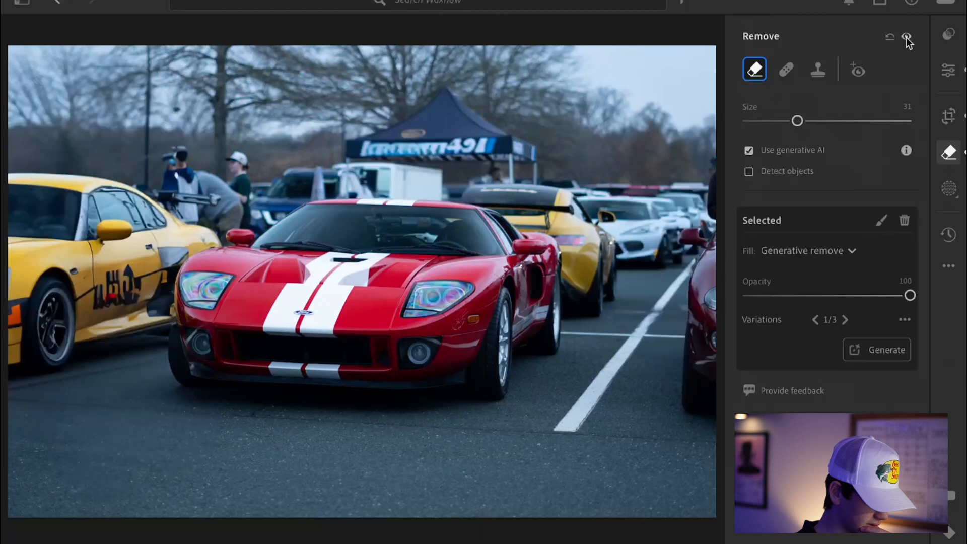
left_click(905, 37)
left_click(905, 36)
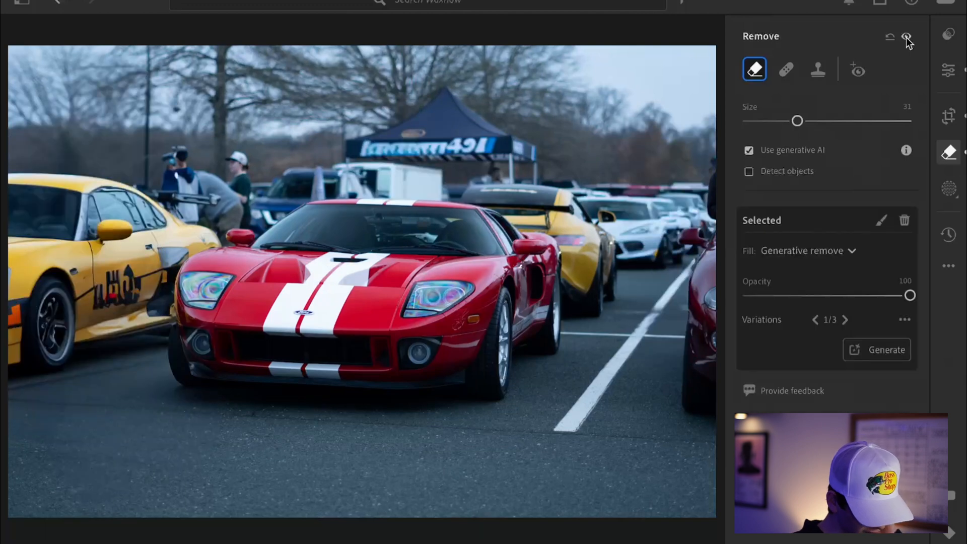
left_click(906, 37)
left_click(906, 38)
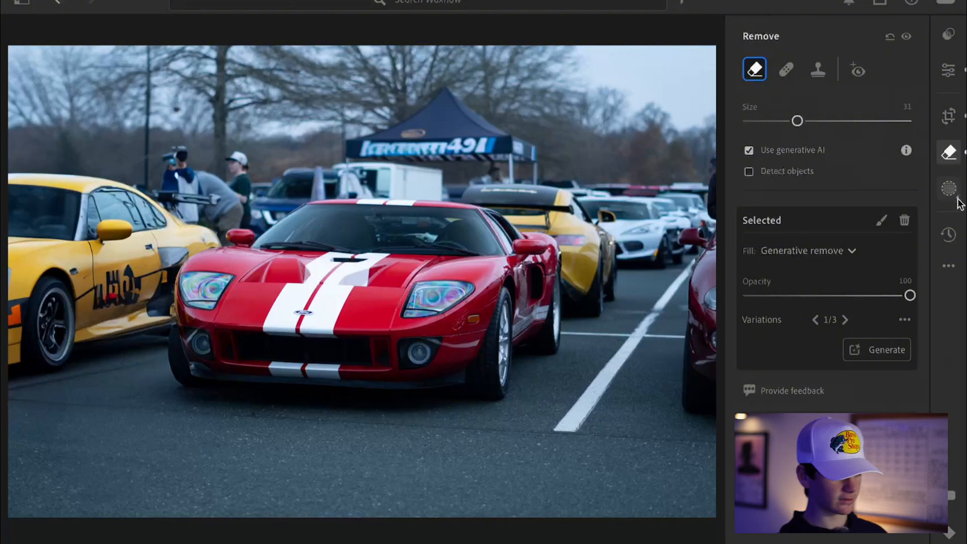
Cycle through the generated removal variations and settle on variation 3 of 3
left_click(845, 320)
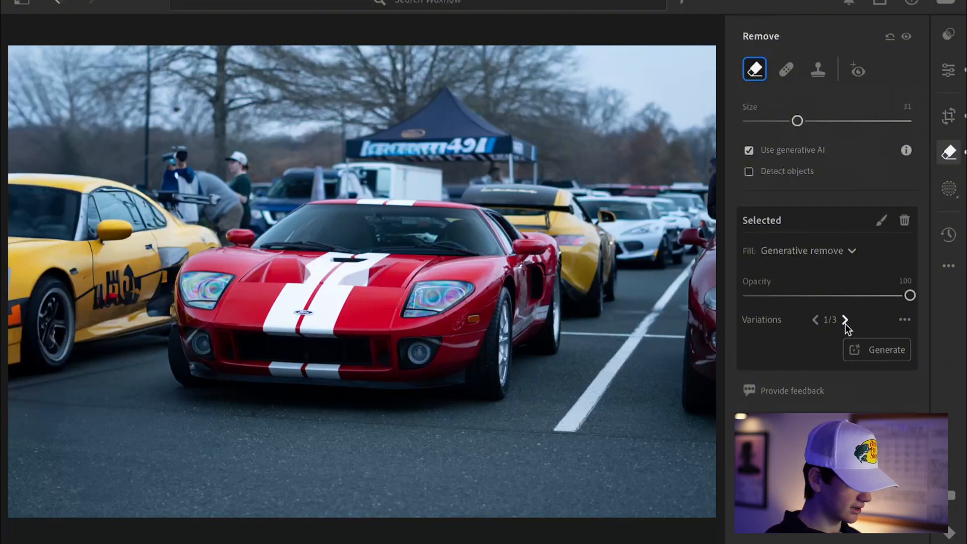
left_click(845, 321)
left_click(845, 322)
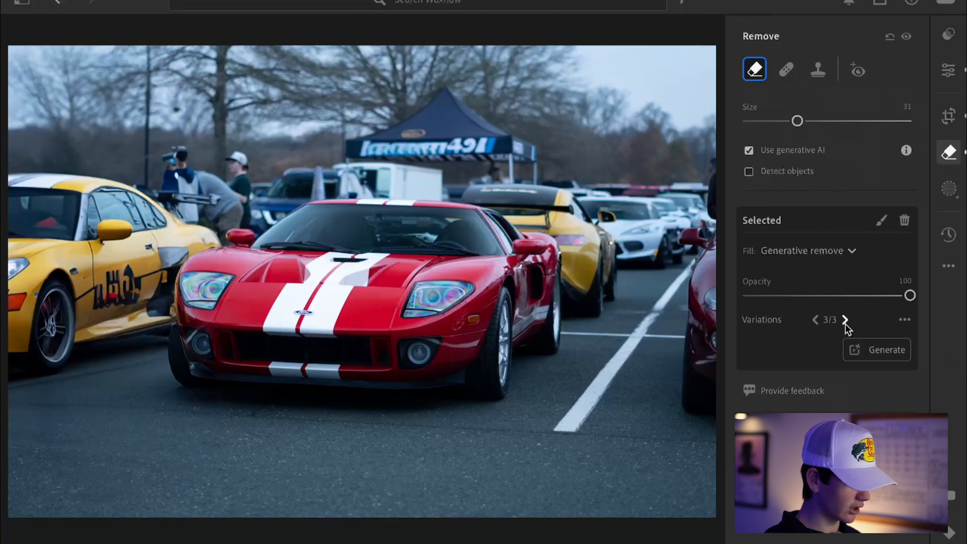
left_click(846, 321)
left_click(845, 322)
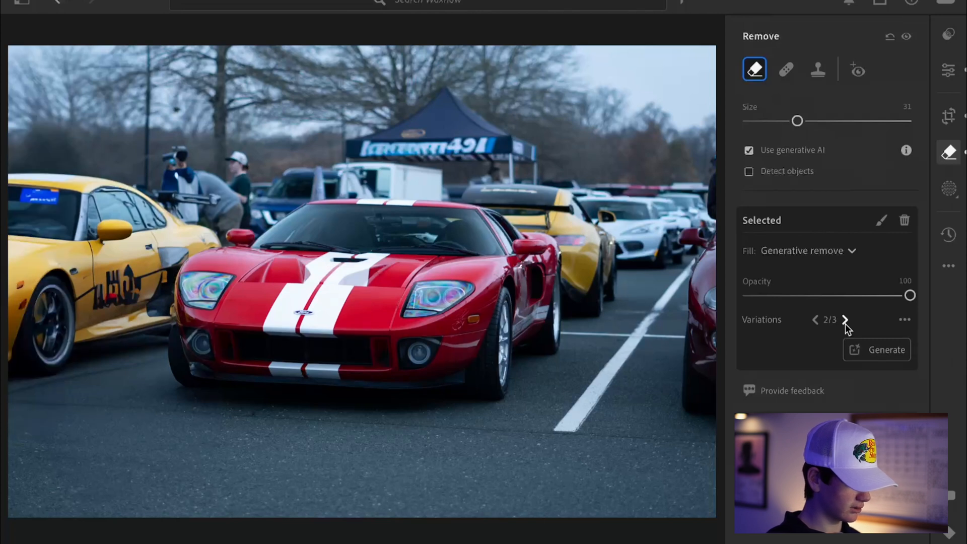
left_click(846, 321)
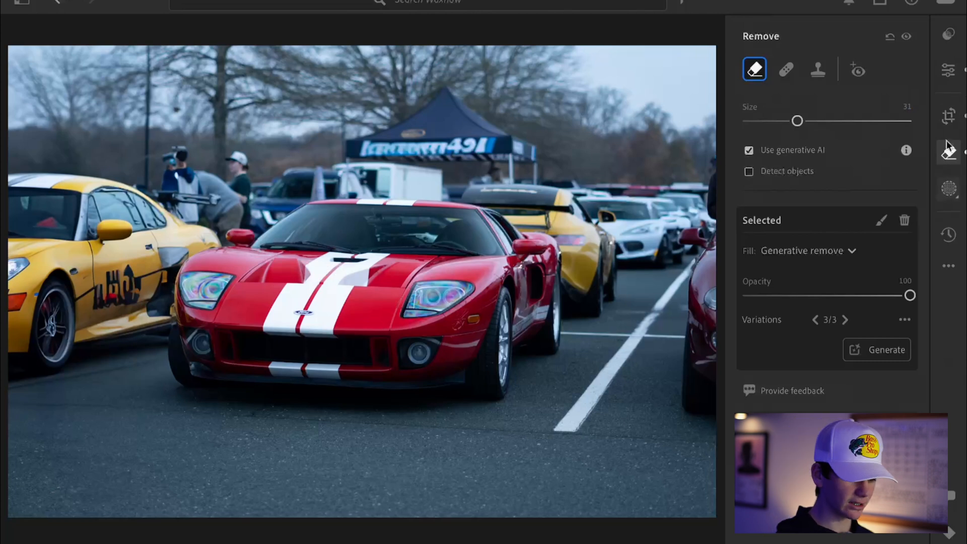
Open the Edit panel and enable lens corrections in the Optics section
left_click(949, 71)
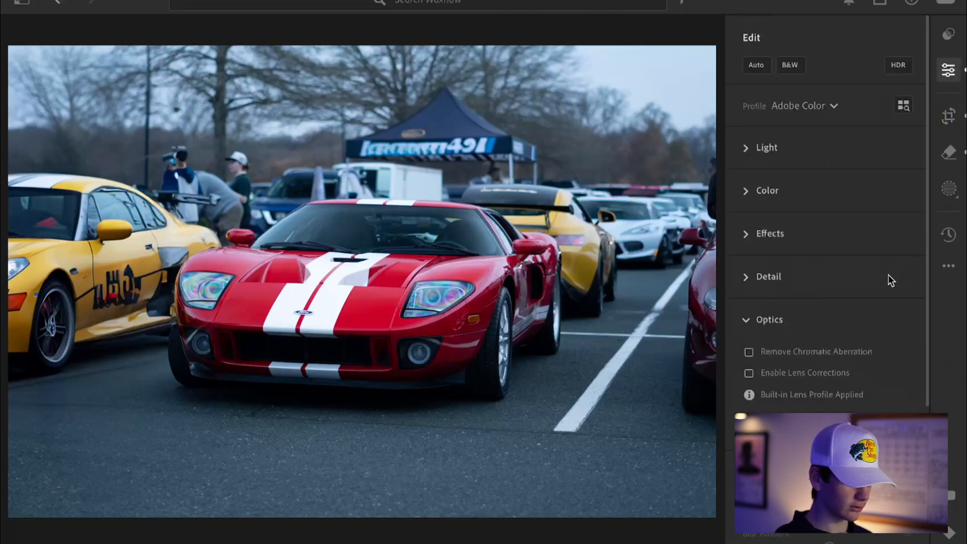
scroll(863, 314, "down", 5)
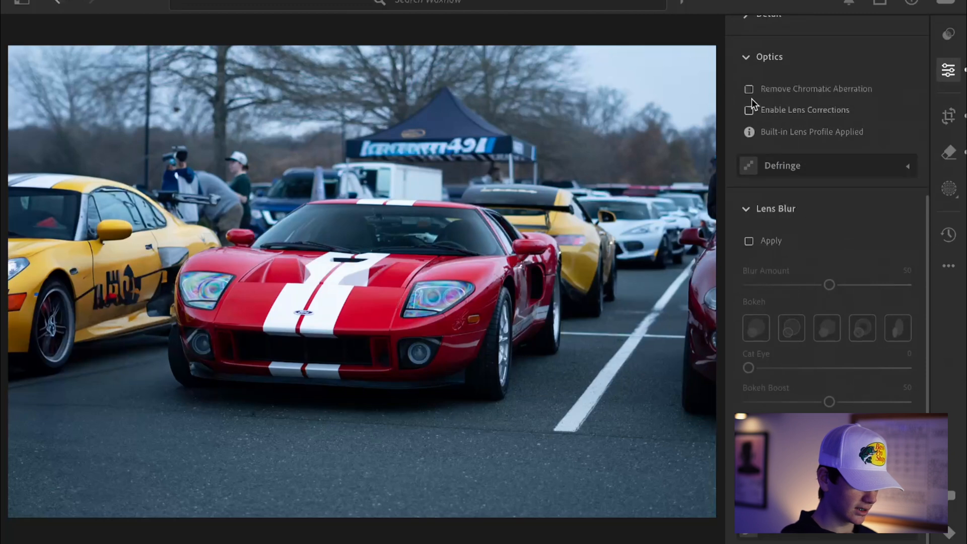
scroll(742, 209, "up", 5)
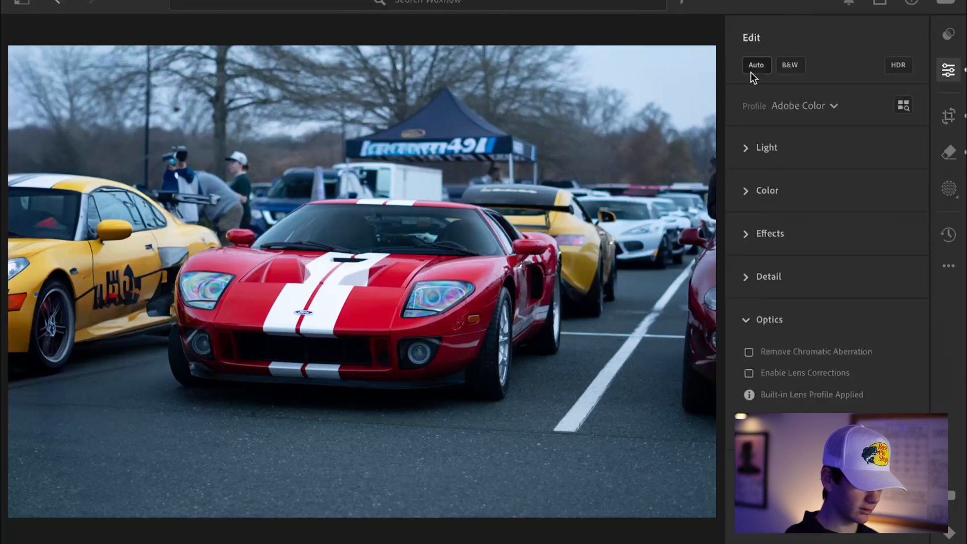
left_click(750, 374)
left_click(750, 373)
left_click(750, 373)
left_click(750, 373)
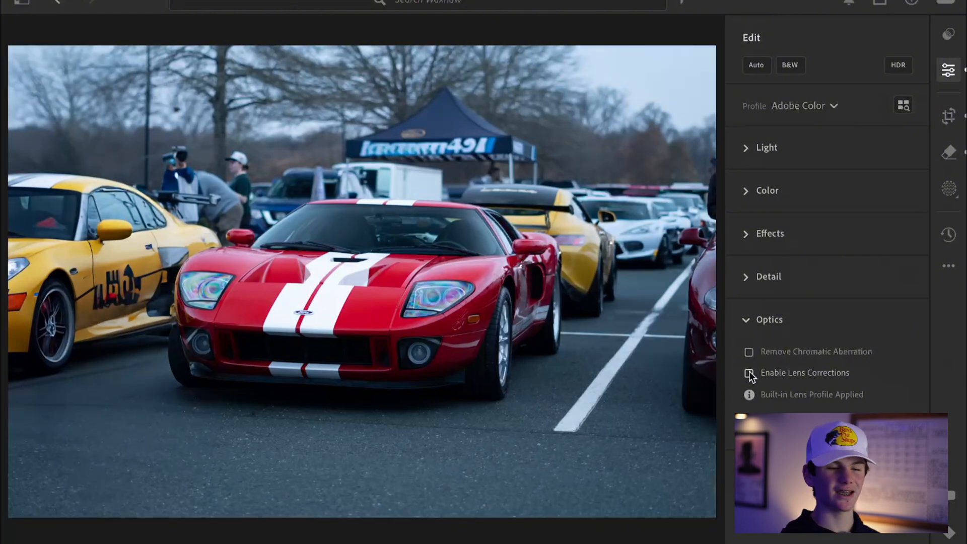
left_click(749, 373)
left_click(749, 374)
left_click(750, 374)
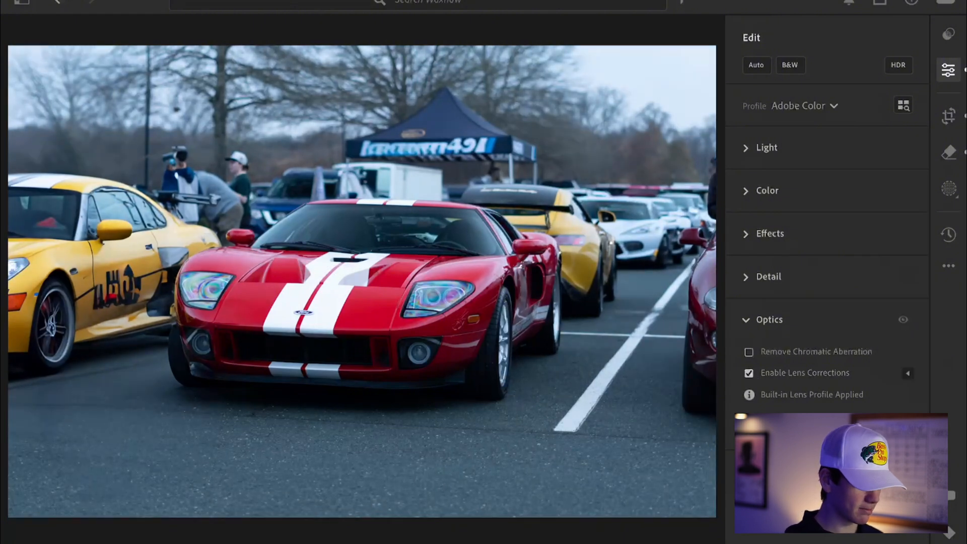
Create a Subject mask on the red car and lower its exposure to -0.56
left_click(950, 190)
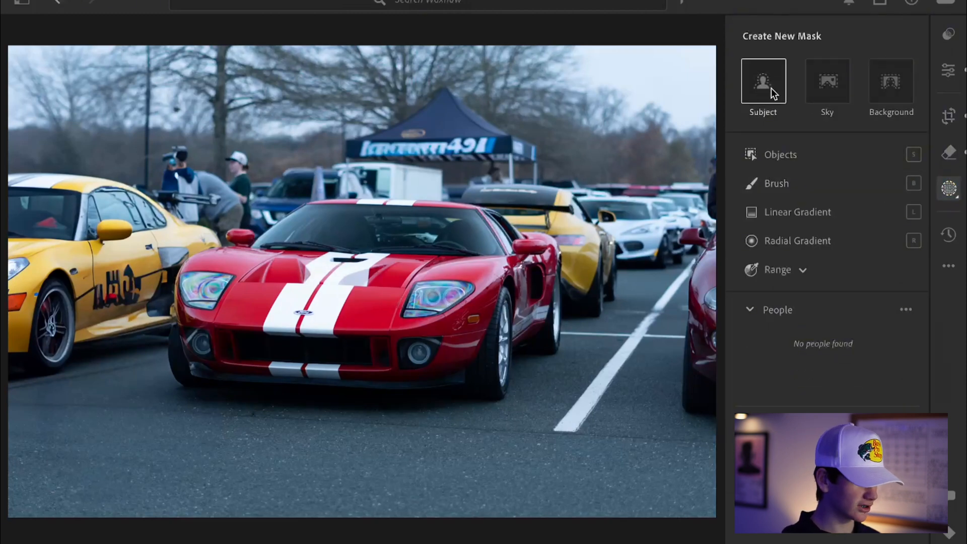
left_click(773, 84)
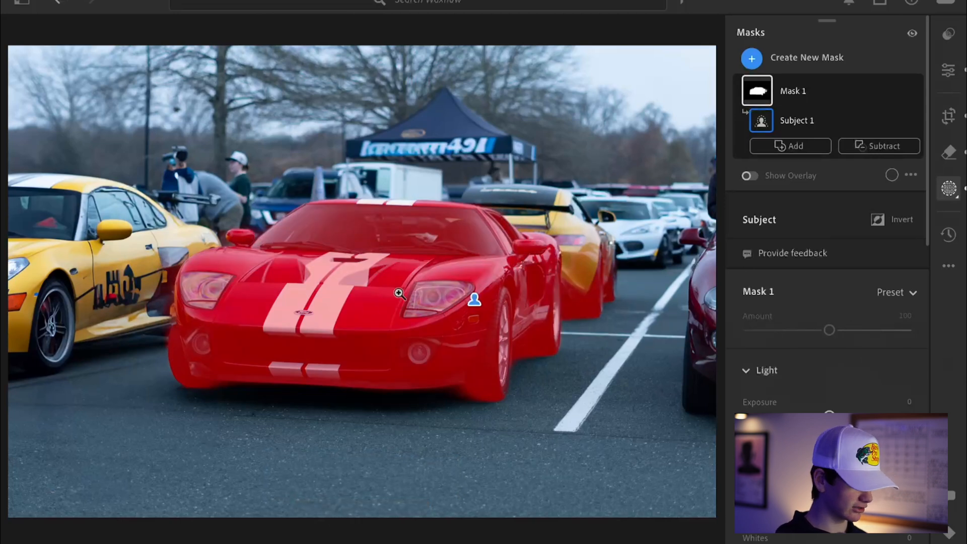
left_click_drag(927, 219, 924, 270)
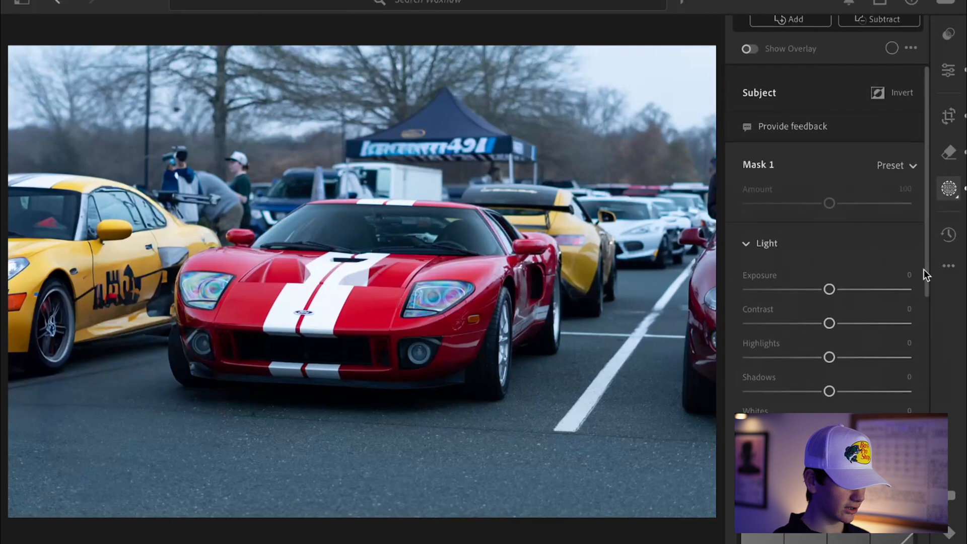
mouse_move(829, 289)
left_mouse_down()
mouse_move(805, 291)
mouse_move(817, 292)
left_mouse_up()
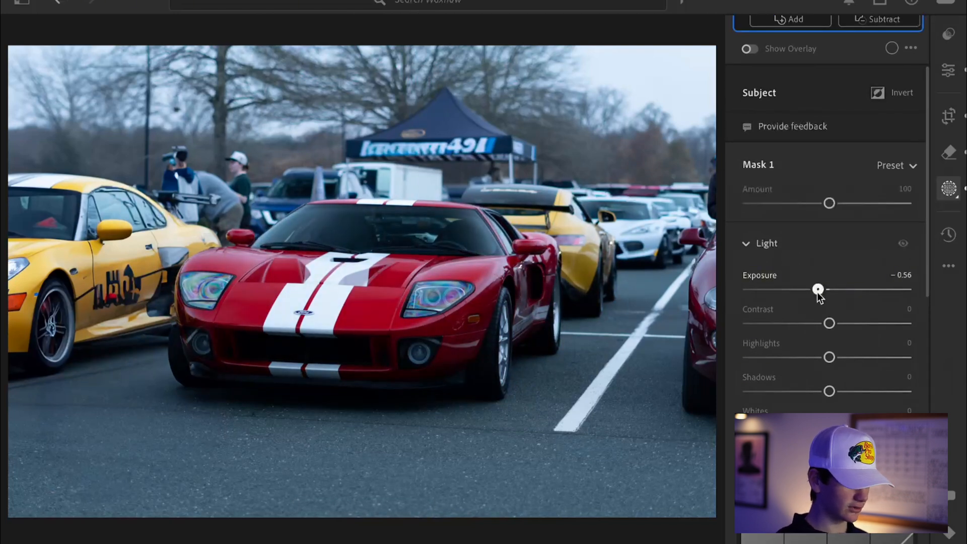
left_click_drag(817, 292, 819, 291)
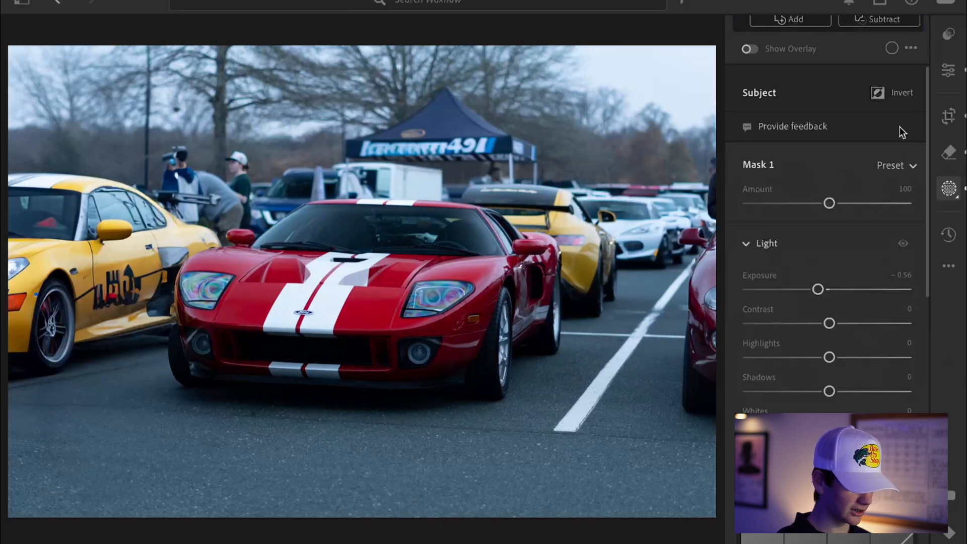
Toggle the mask's Light adjustments off and on to compare the exposure change
left_click(902, 244)
left_click(904, 245)
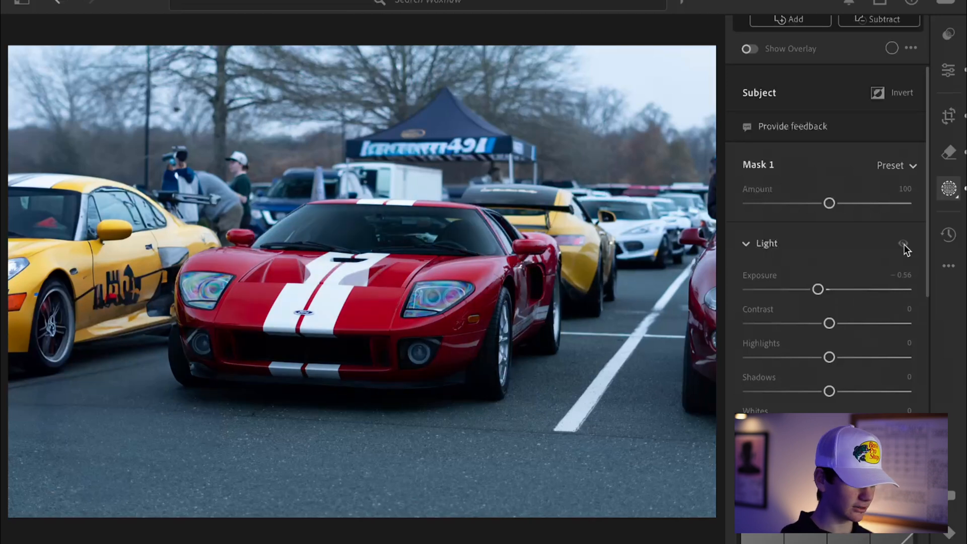
left_click(904, 245)
left_click(904, 245)
left_click(904, 244)
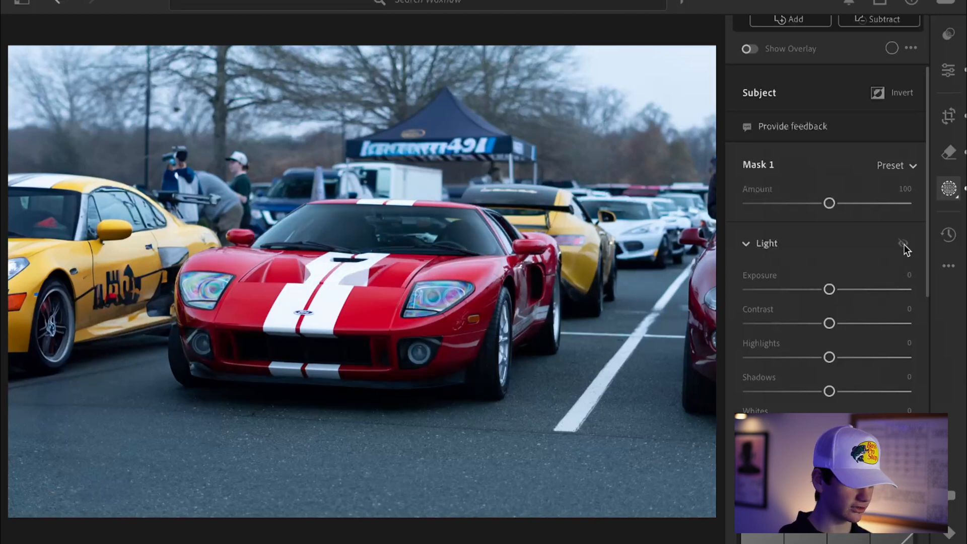
left_click(904, 244)
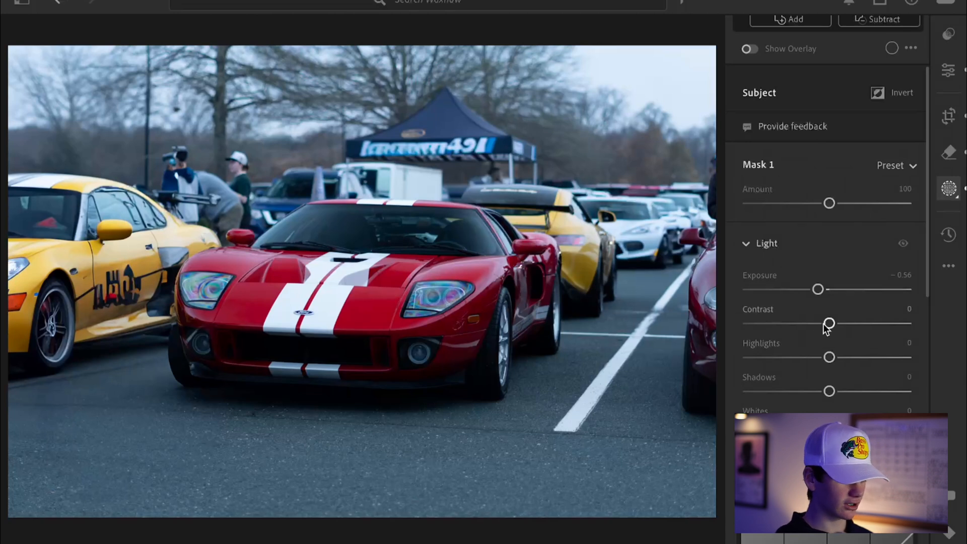
Raise the mask's contrast to +34 and toggle the Light adjustments to compare the result
left_click_drag(829, 323, 856, 324)
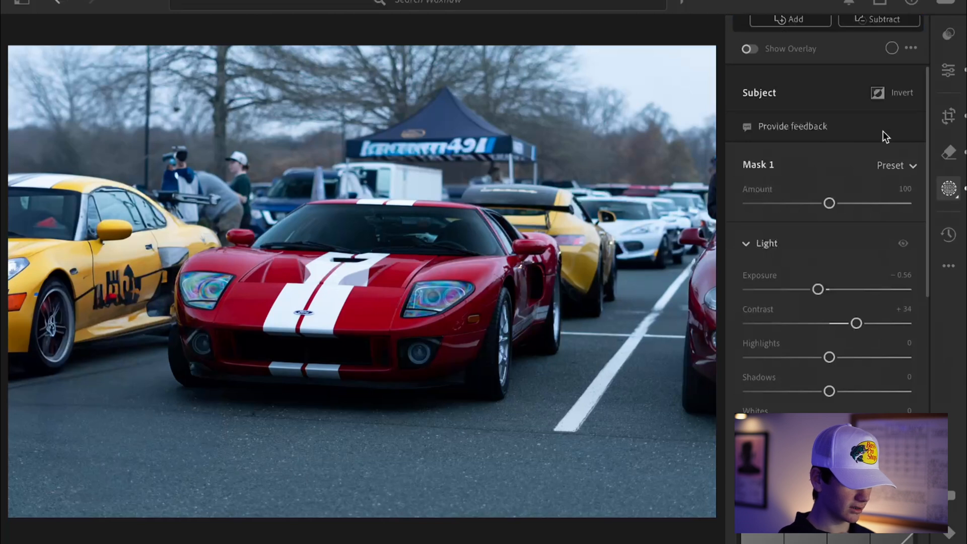
left_click(904, 242)
left_click(904, 243)
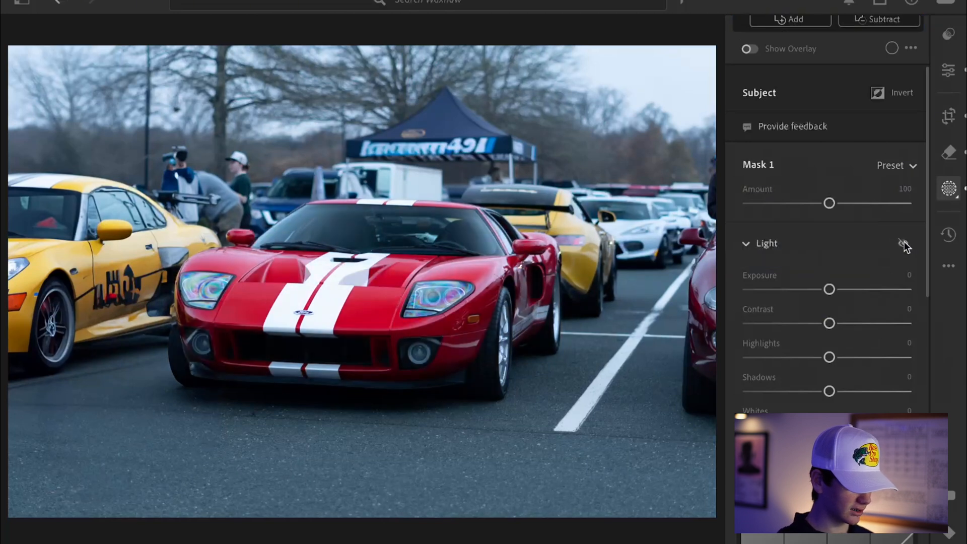
left_click(904, 242)
left_click(904, 243)
left_click(904, 243)
left_click(904, 243)
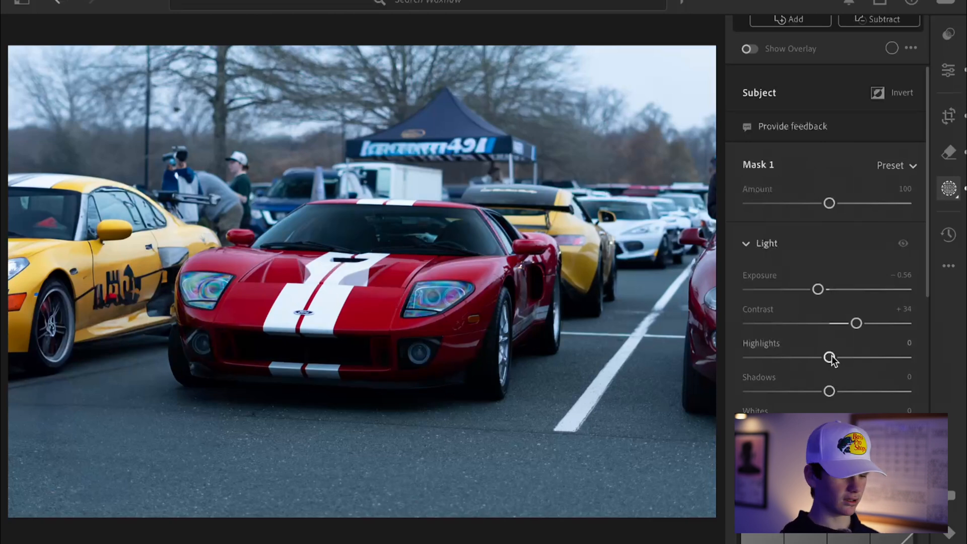
Set the mask's highlights to -100 and shadows to +100, inspecting the car's front up close
left_click_drag(830, 358, 708, 358)
left_click_drag(830, 391, 964, 386)
left_click(329, 356)
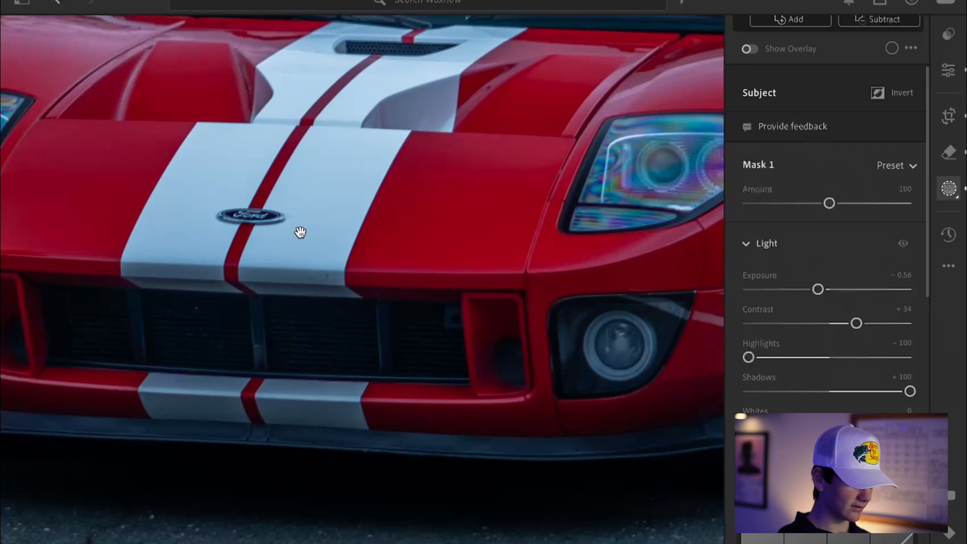
left_click(629, 349)
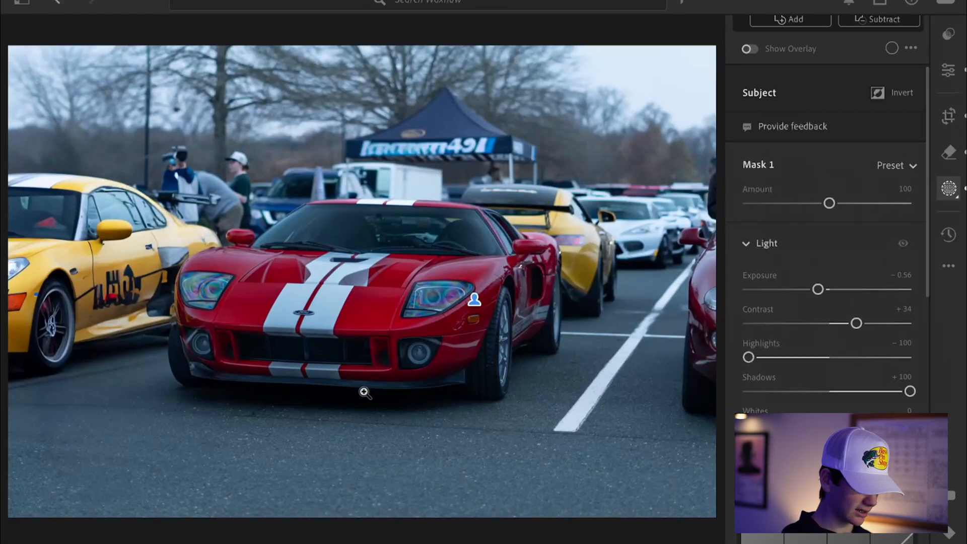
left_click(362, 391)
left_click(458, 388)
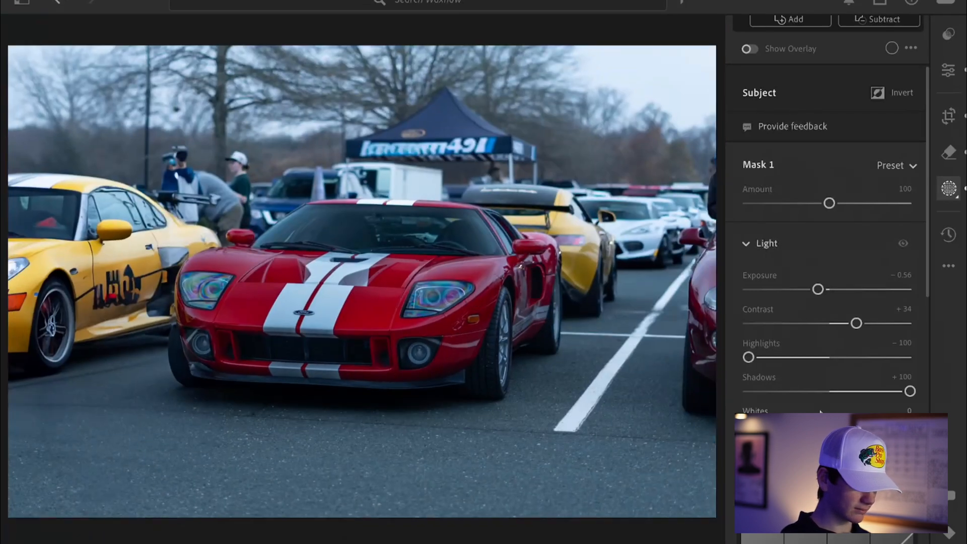
left_click_drag(915, 393, 963, 398)
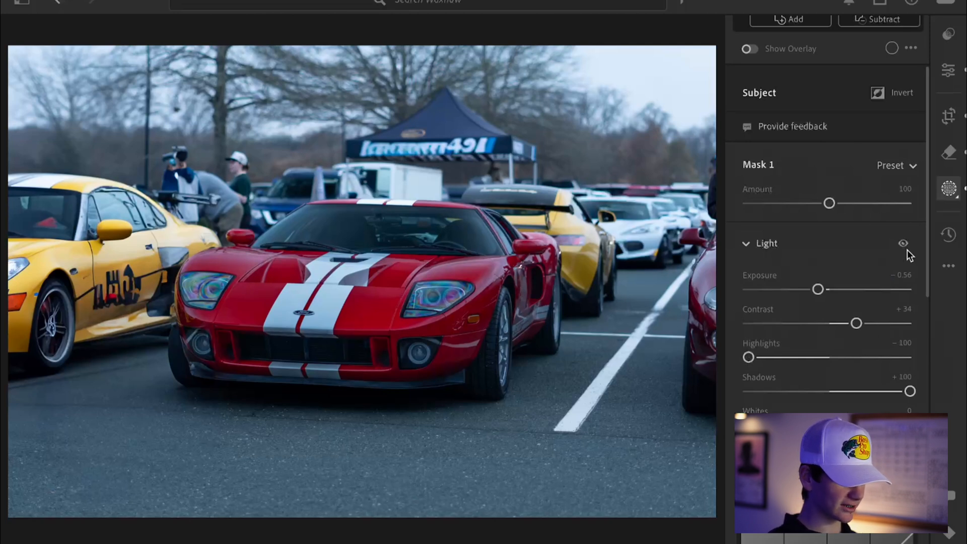
Compare the edited photo against the original before view
left_click_drag(904, 246, 905, 246)
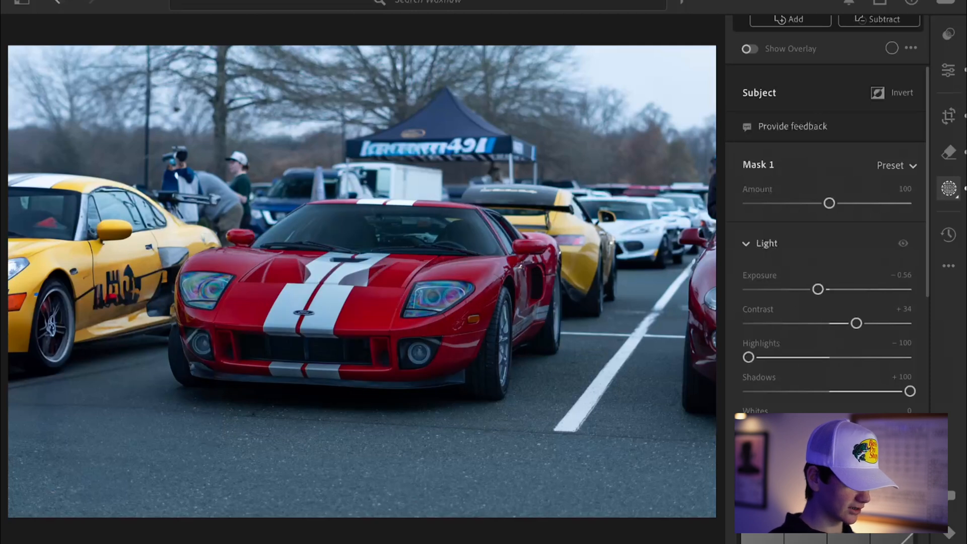
key("backslash")
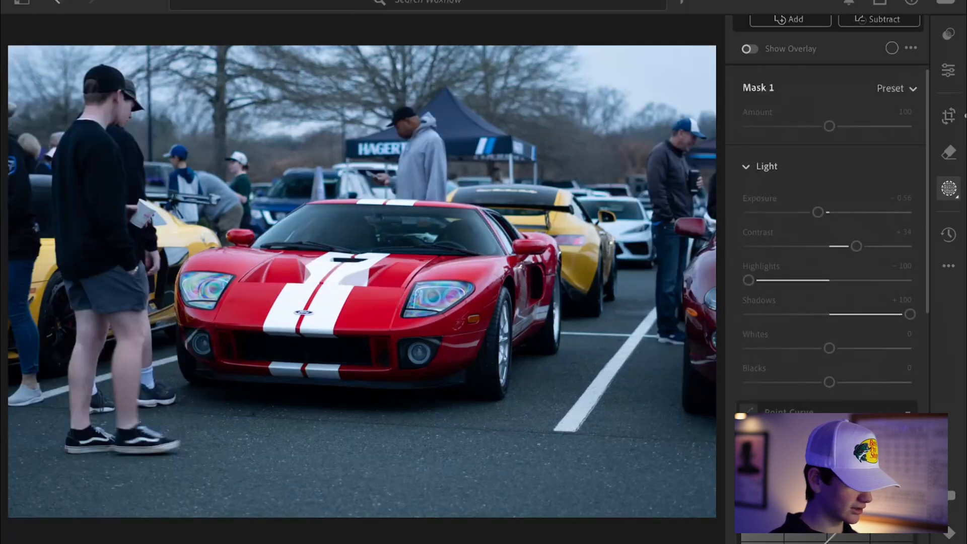
key("backslash")
key("backslash")
key("backslash")
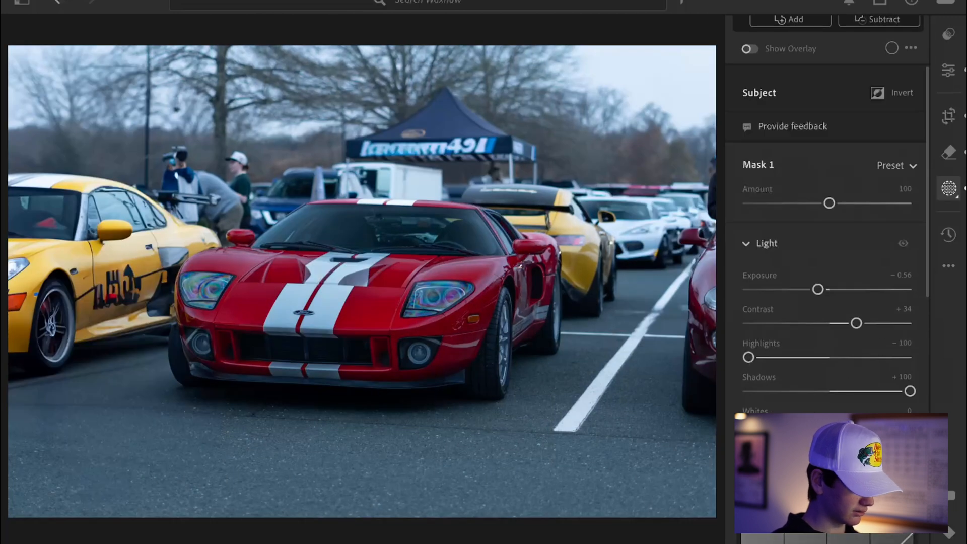
key("backslash")
key("backslash")
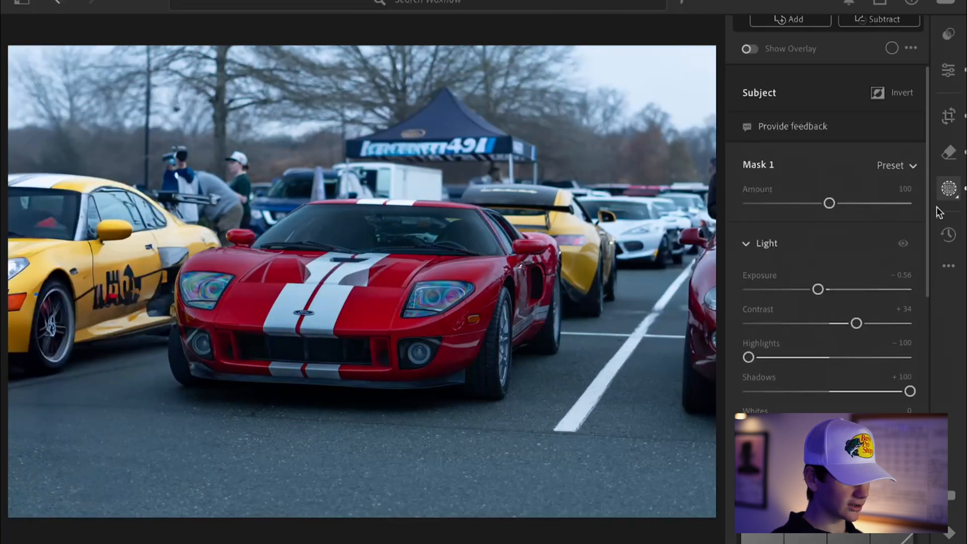
left_click_drag(927, 226, 927, 132)
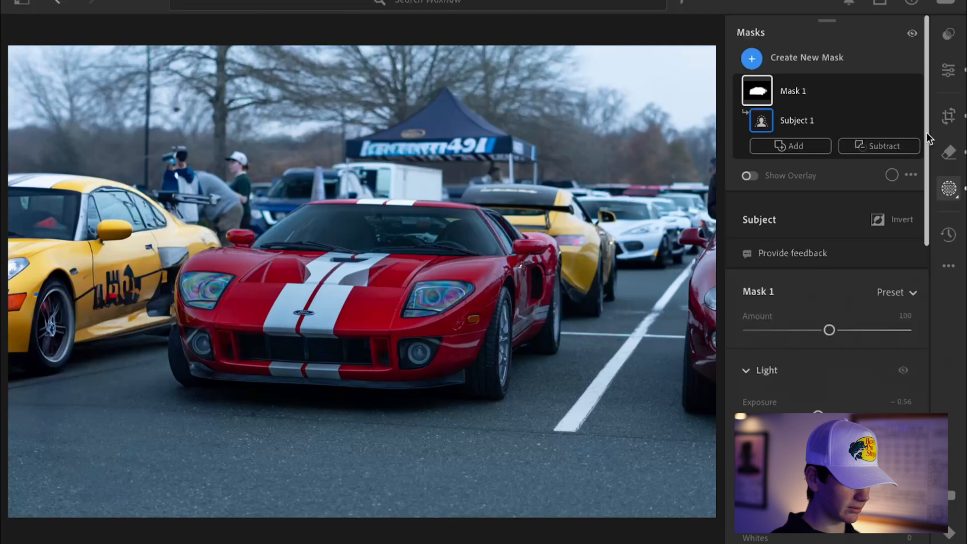
Create a new Background mask and lower its exposure to -1.40
left_click(752, 59)
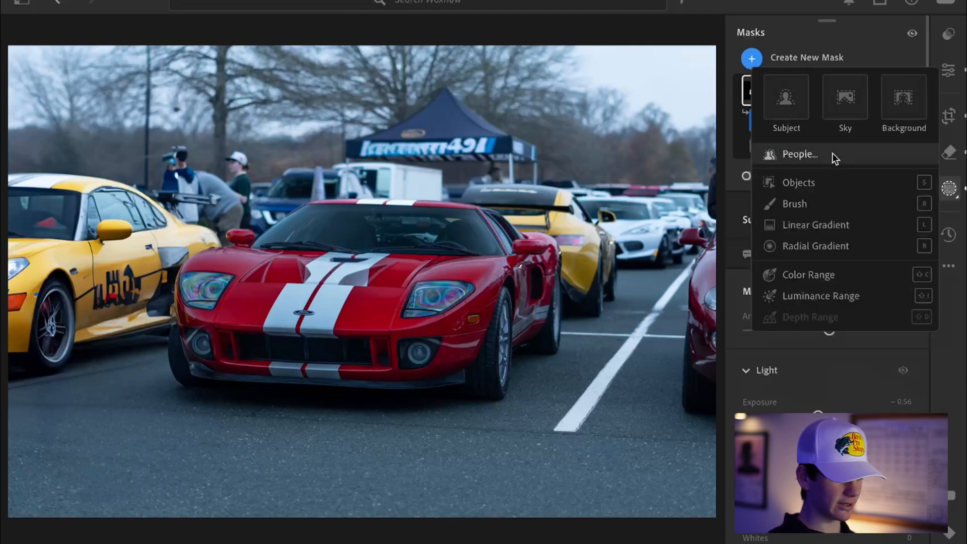
left_click(908, 110)
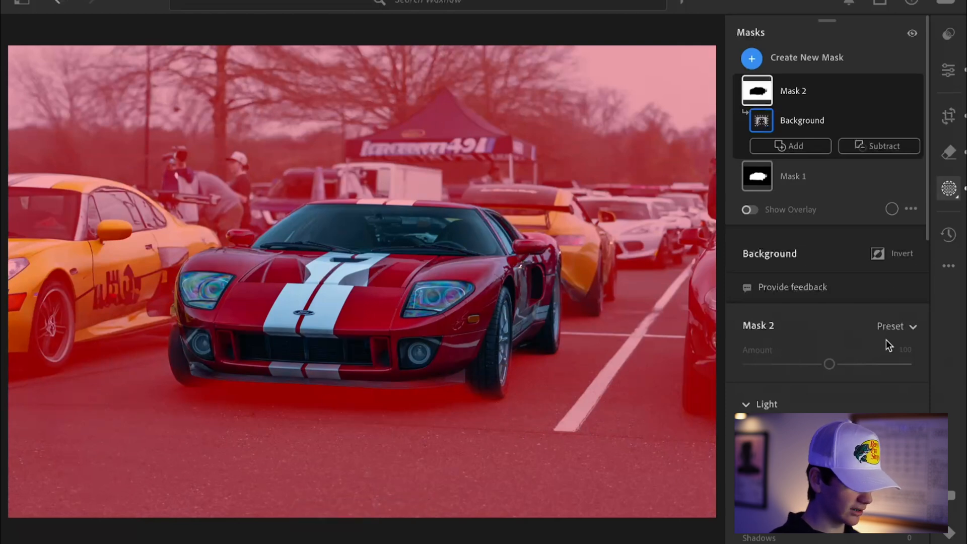
left_click_drag(926, 223, 930, 293)
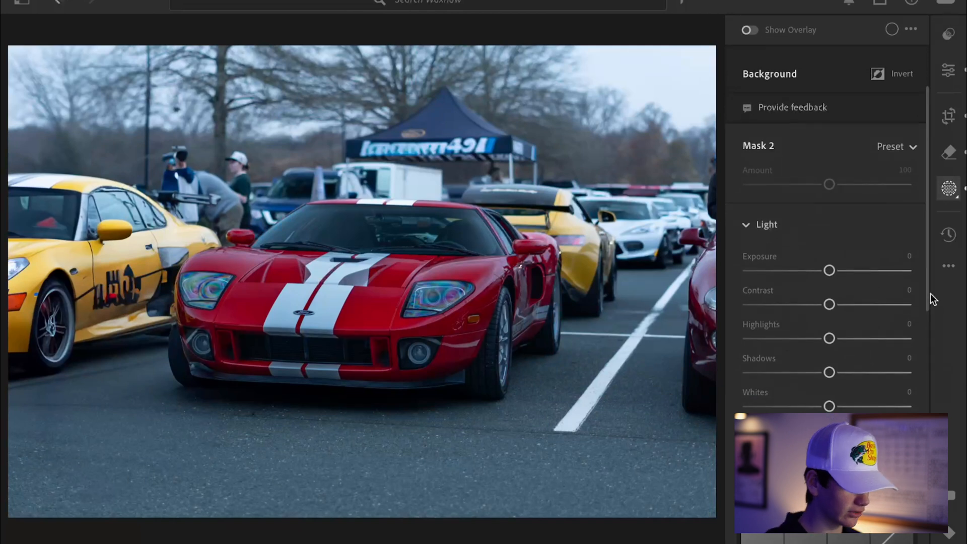
left_click_drag(829, 272, 799, 277)
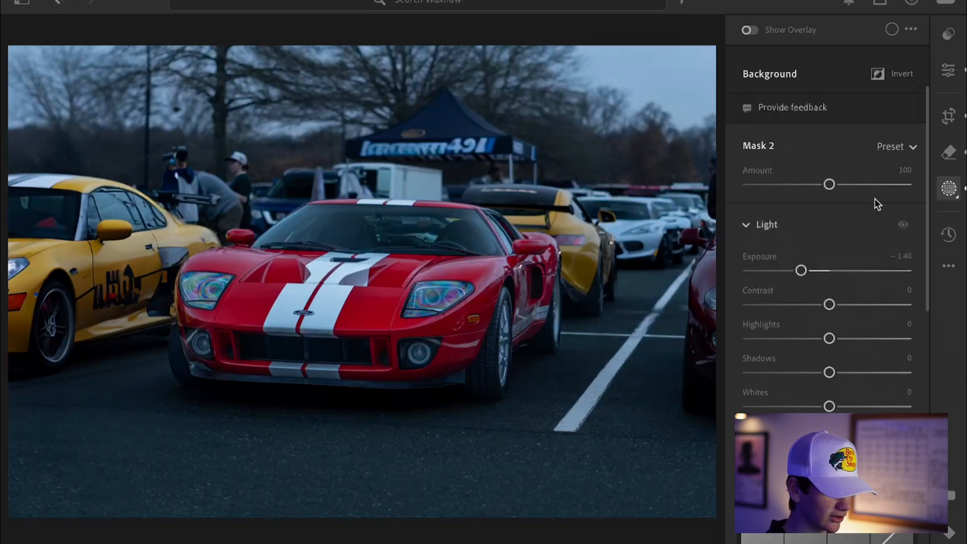
Toggle the background mask's Light adjustments to compare, and raise its contrast to +25
left_click(905, 226)
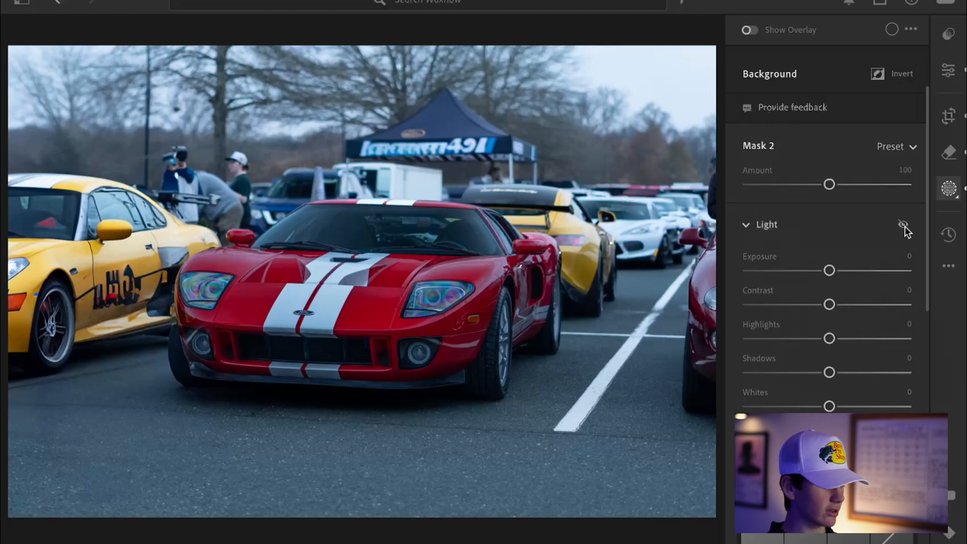
left_click(905, 226)
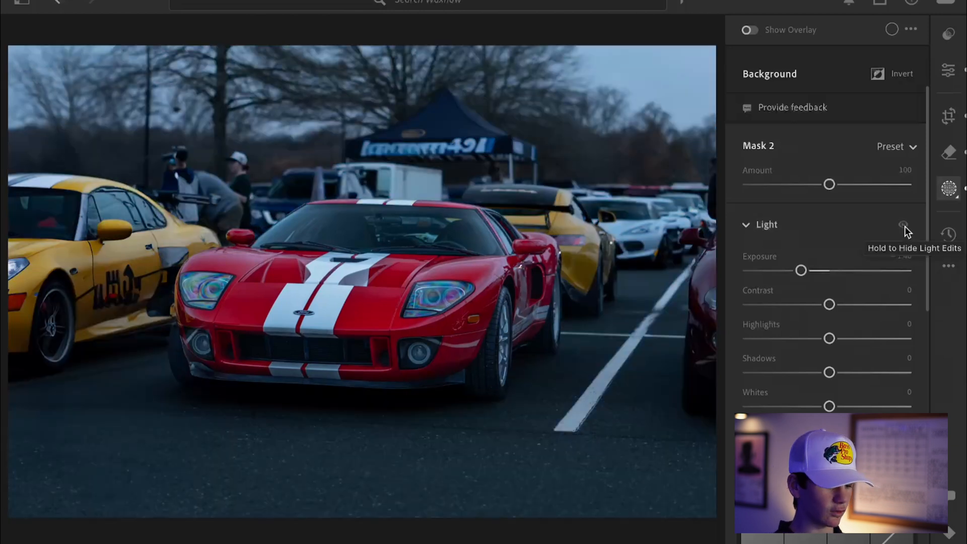
left_click(905, 226)
left_click(905, 225)
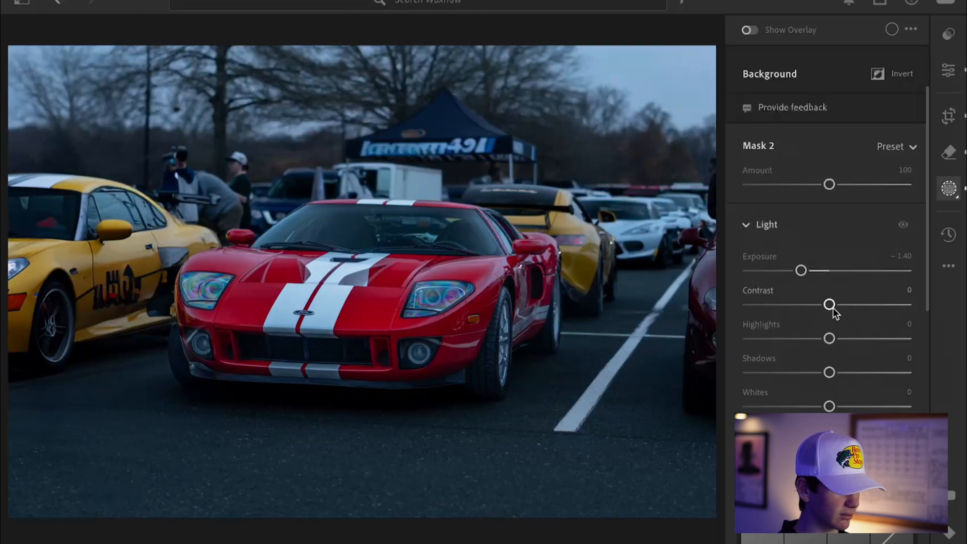
left_click_drag(833, 308, 857, 311)
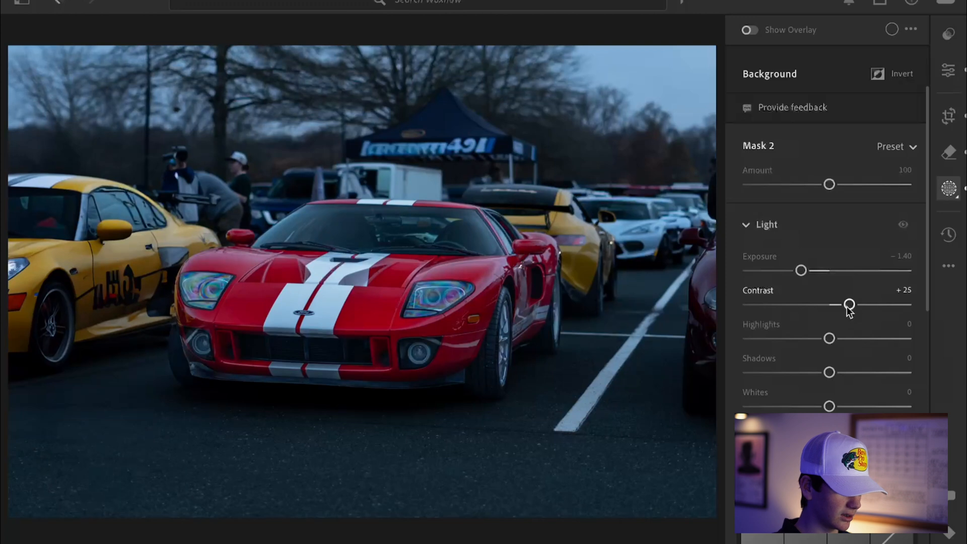
Set the background mask's highlights to -100, shadows to +100 and whites to -26
left_click_drag(905, 222, 905, 221)
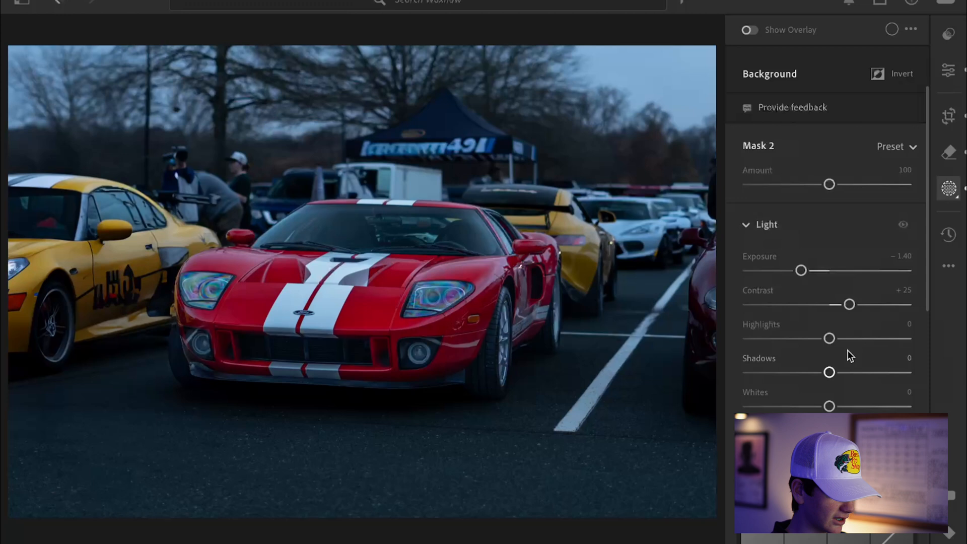
left_click_drag(929, 230, 917, 244)
left_click_drag(829, 285, 705, 303)
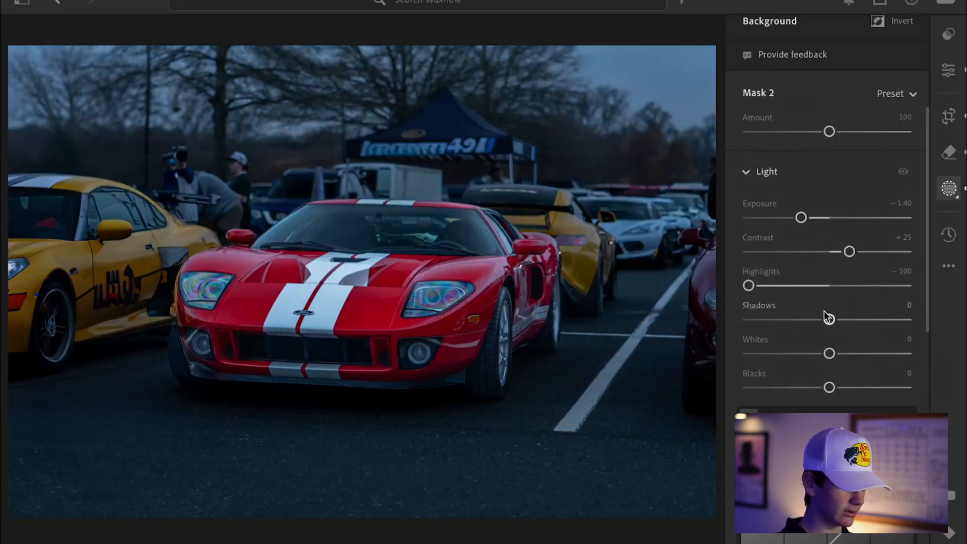
left_click_drag(829, 320, 914, 326)
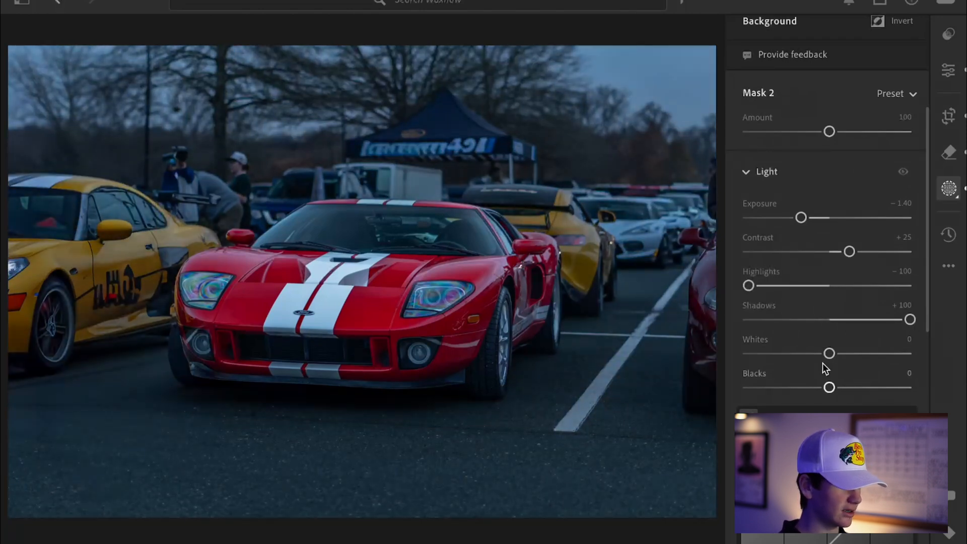
left_click_drag(829, 351, 809, 352)
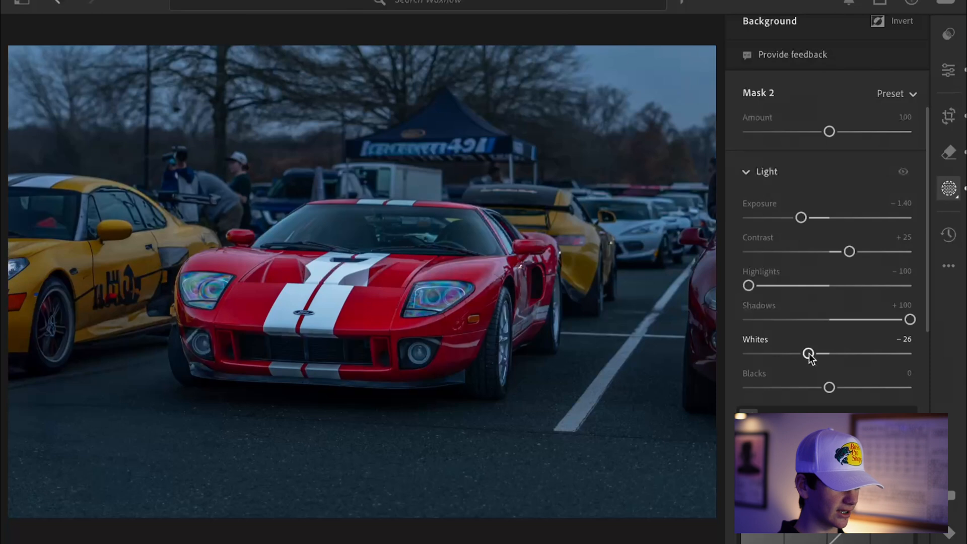
Compare the background adjustments by toggling the Light edits and the original before view
left_click(899, 174)
left_click(898, 174)
left_click(899, 173)
left_click(899, 173)
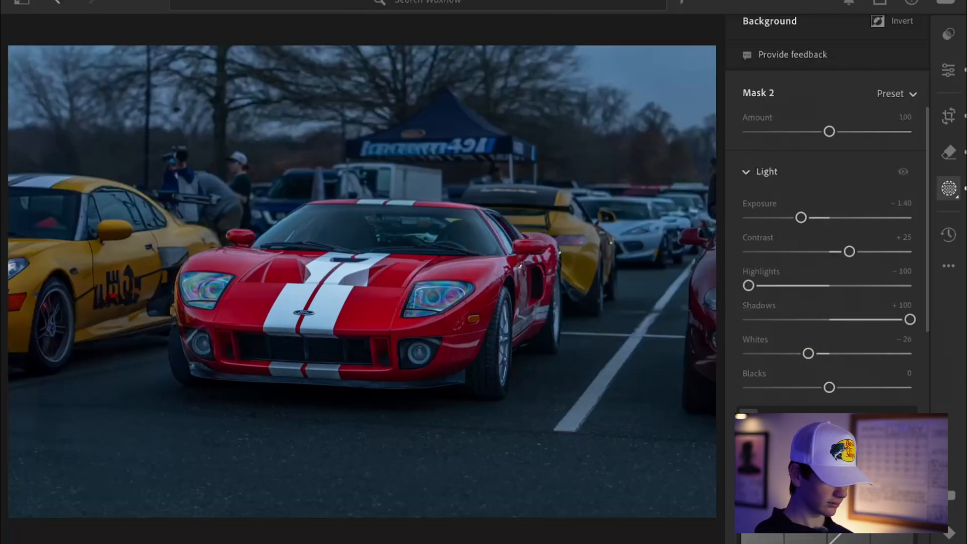
key("backslash")
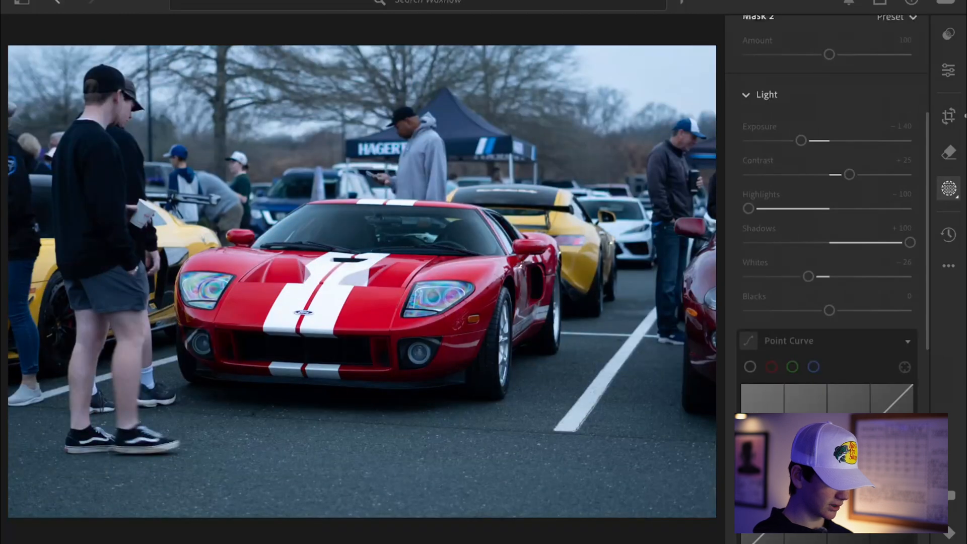
key("backslash")
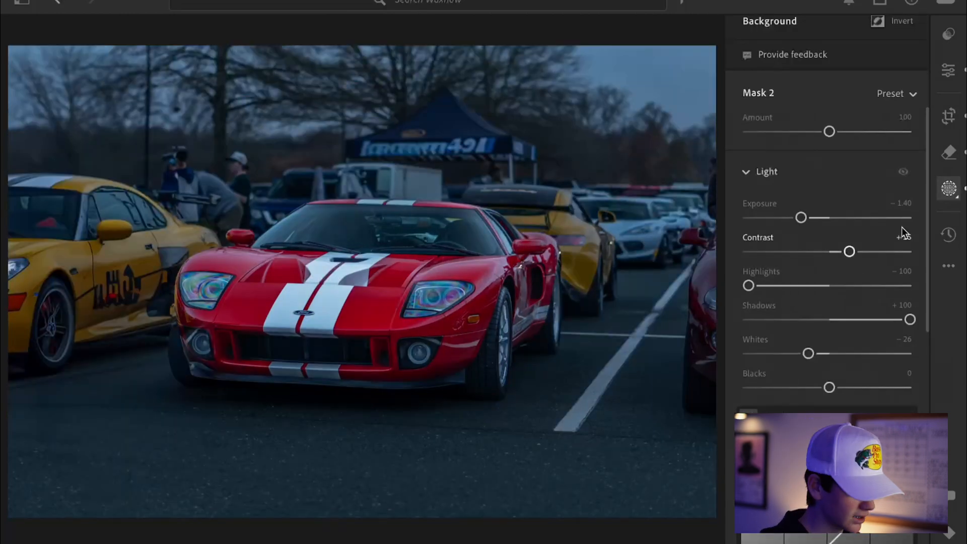
Create a linear gradient mask drawn upward from the photo's bottom edge to about the car's windshield
left_click_drag(929, 213, 923, 74)
left_click(760, 59)
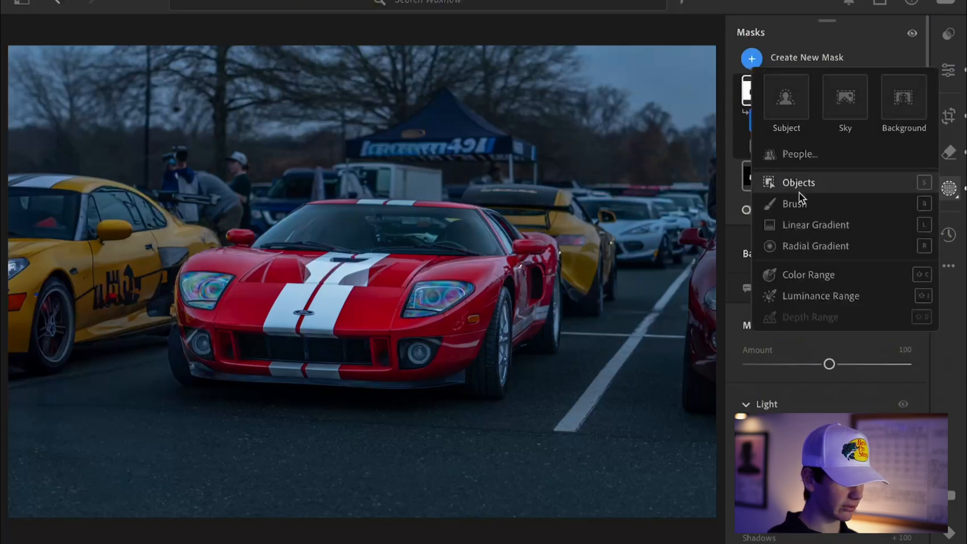
mouse_move(801, 225)
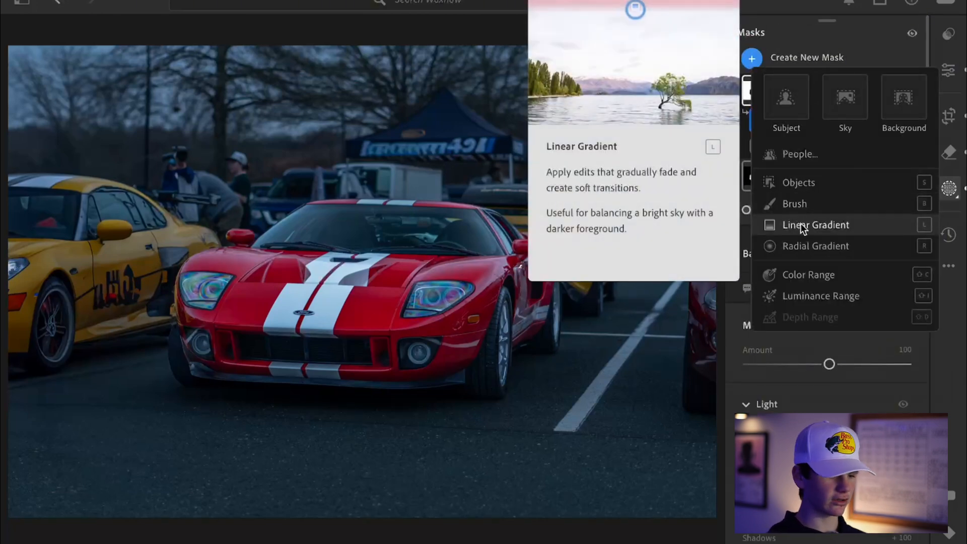
left_click(801, 224)
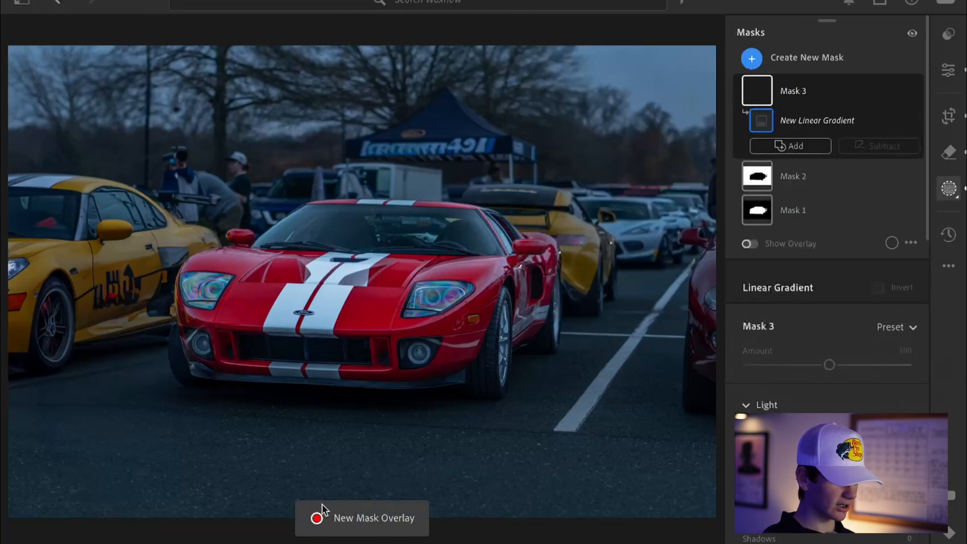
left_click_drag(356, 516, 356, 255)
Set the gradient mask's exposure to -0.72 and contrast to +18
left_click_drag(929, 231, 924, 279)
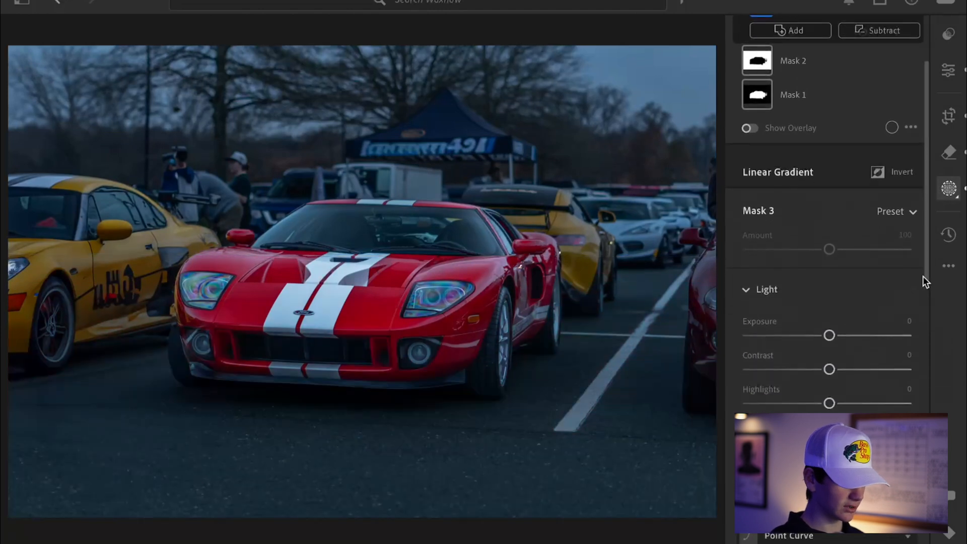
left_click_drag(832, 336, 815, 338)
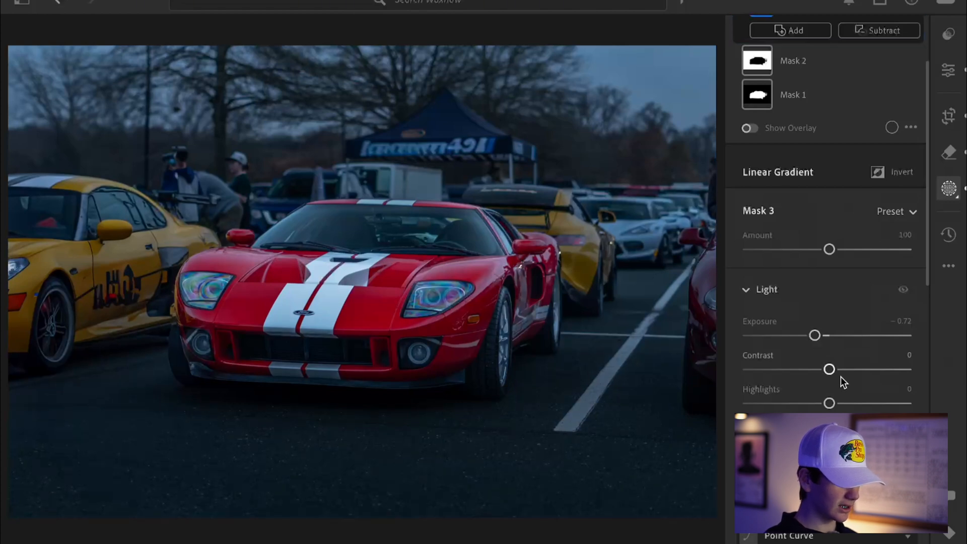
left_click_drag(830, 370, 845, 370)
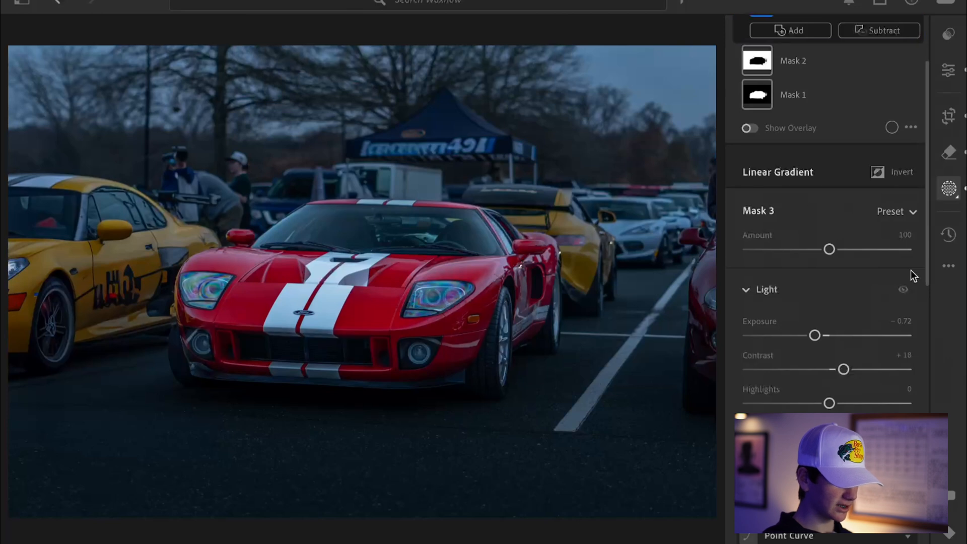
Toggle the gradient mask's Light adjustments repeatedly to compare the darkened foreground
left_click(905, 292)
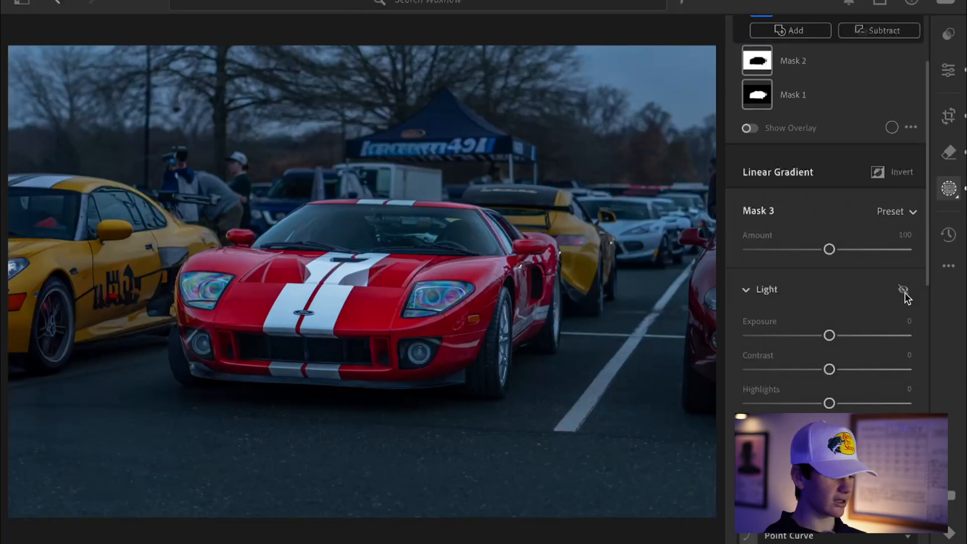
left_click(905, 292)
left_click(904, 293)
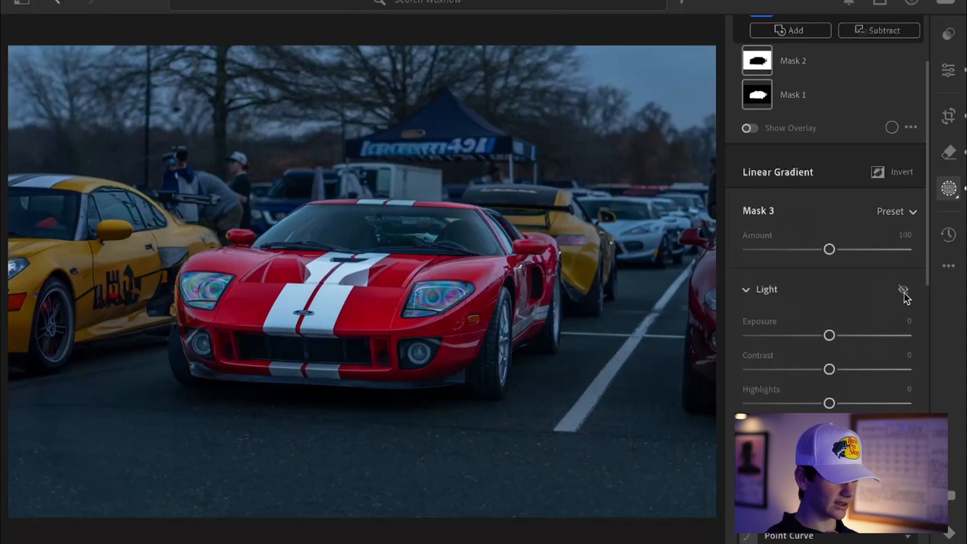
left_click(905, 292)
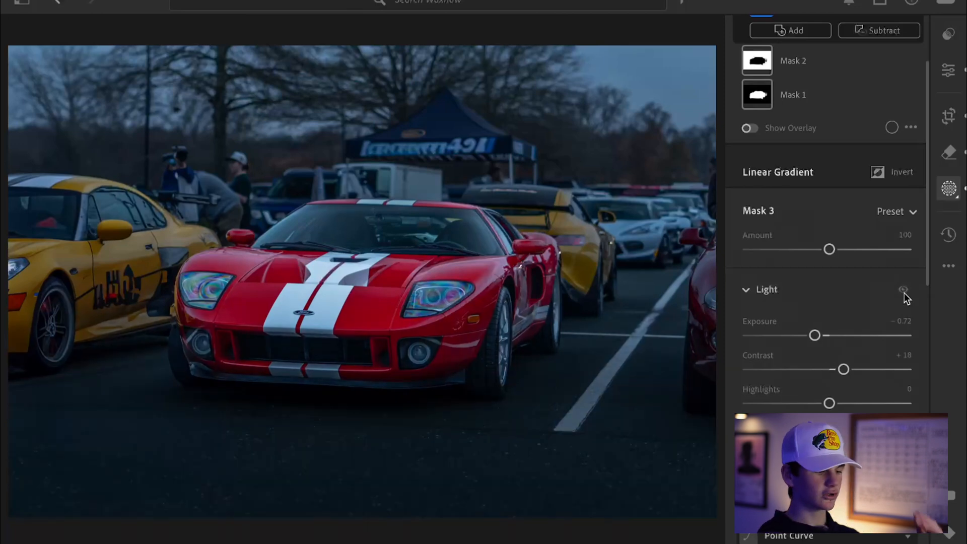
left_click(905, 292)
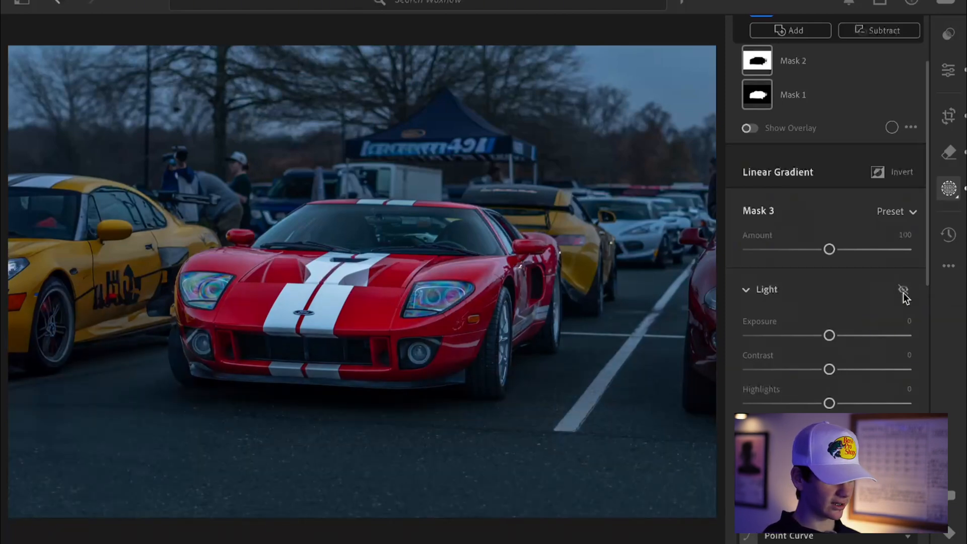
left_click(904, 291)
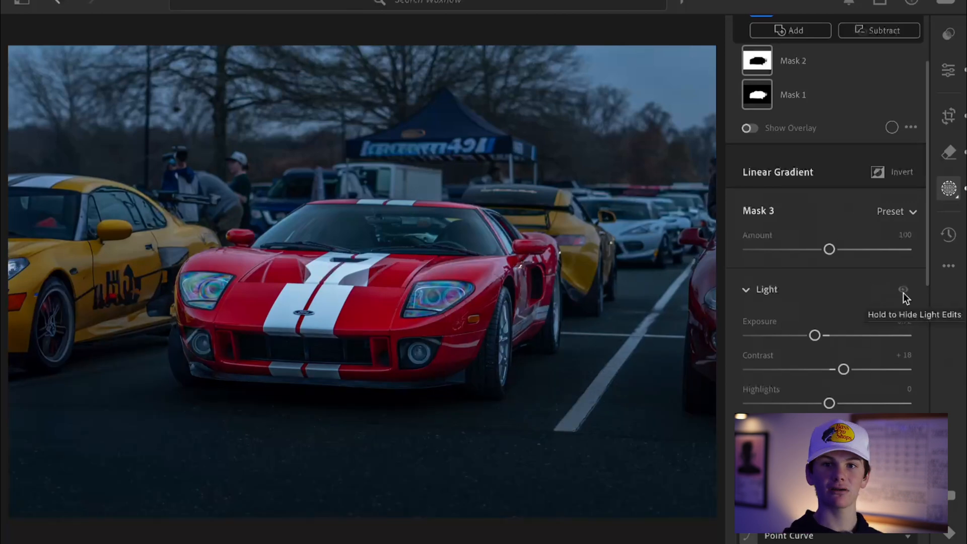
left_click(903, 291)
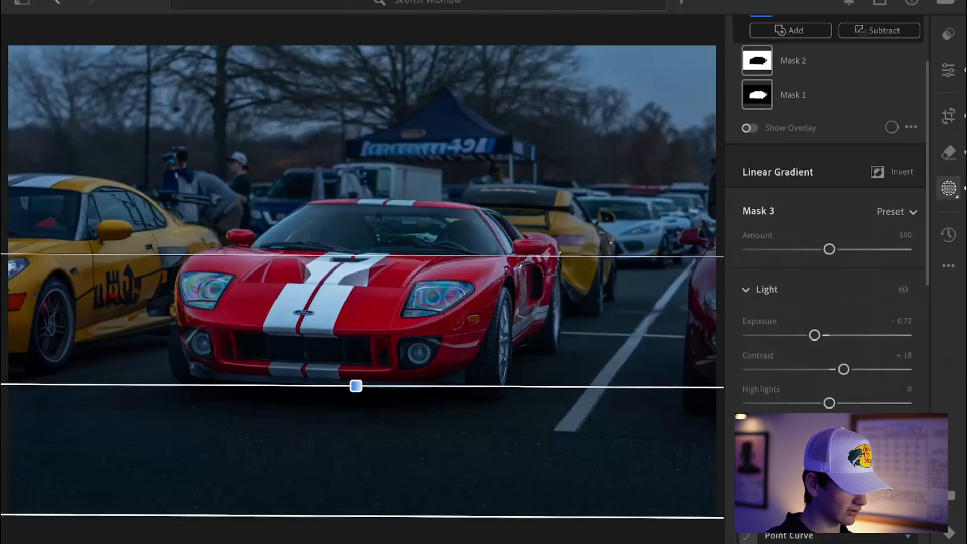
Compare the current edit against the original before view
left_click_drag(926, 264, 926, 150)
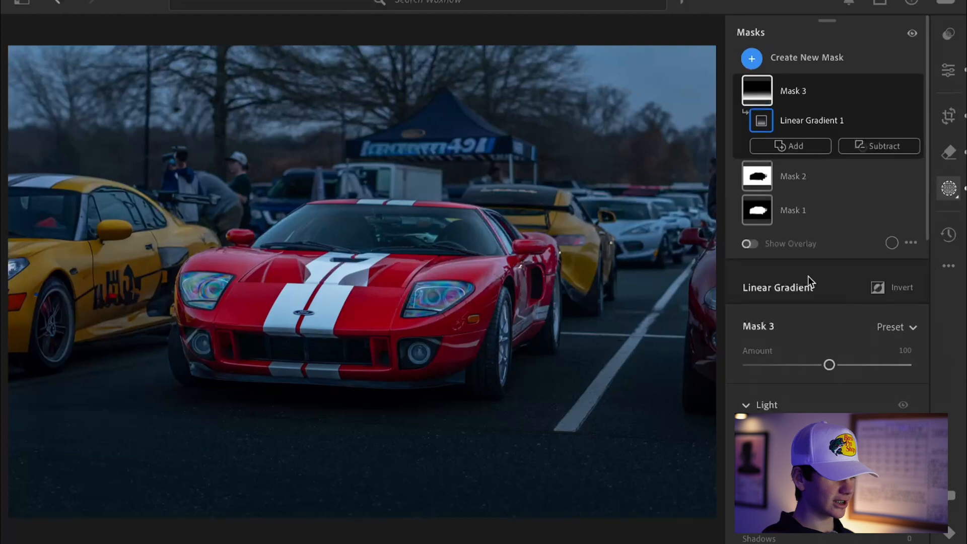
mouse_move(773, 204)
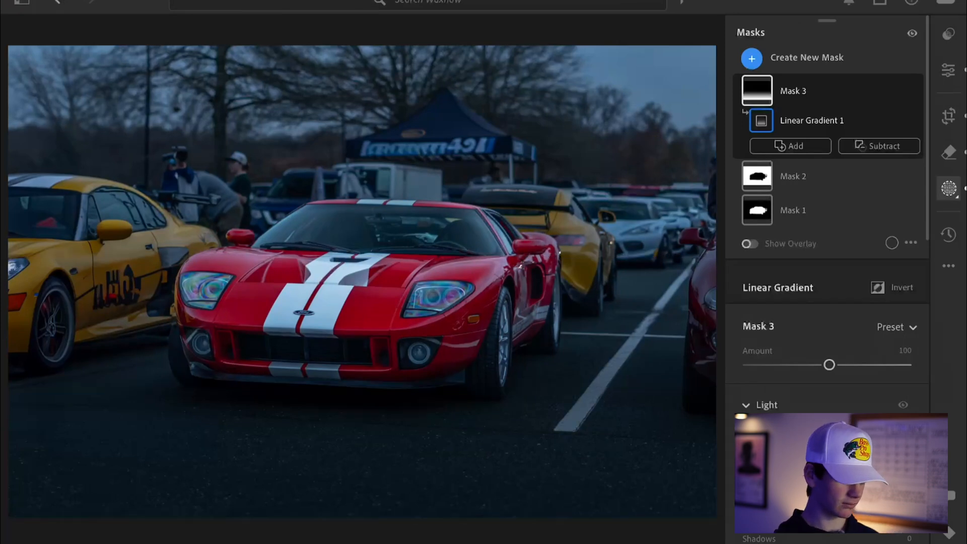
key("backslash")
key("backslash")
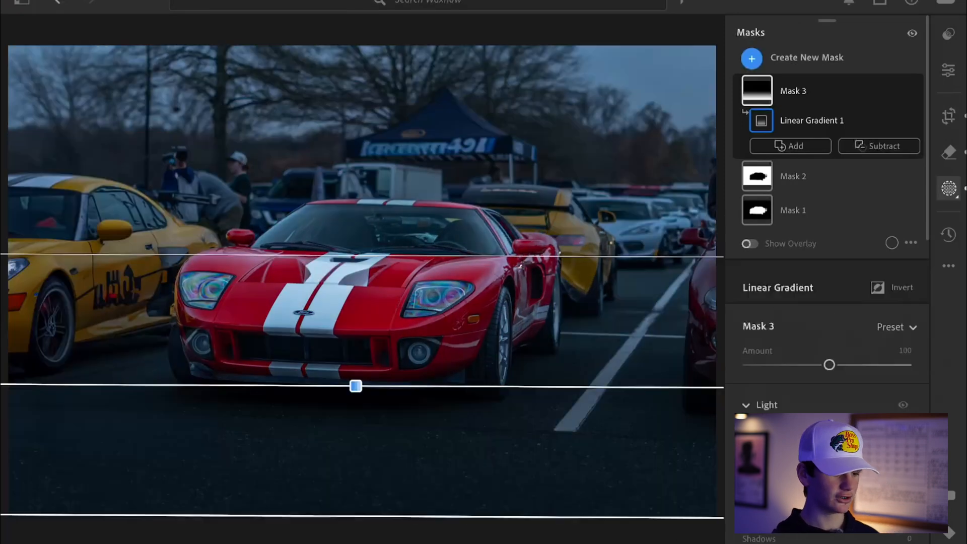